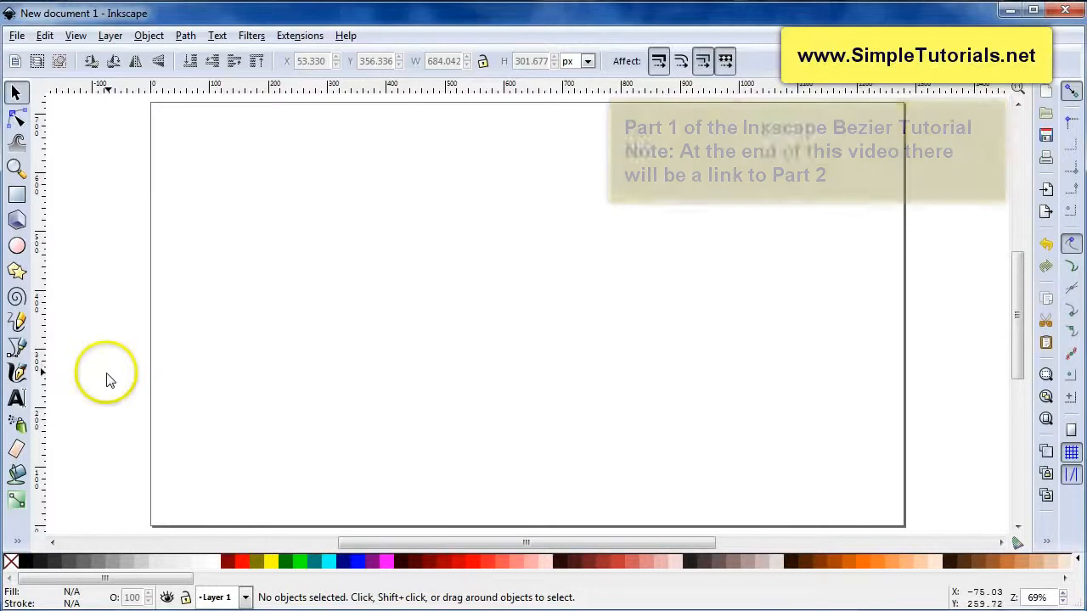
Draw a six-segment zigzag line of straight segments with the Bezier tool
{"action": "left_click", "coordinate": [17, 349]}
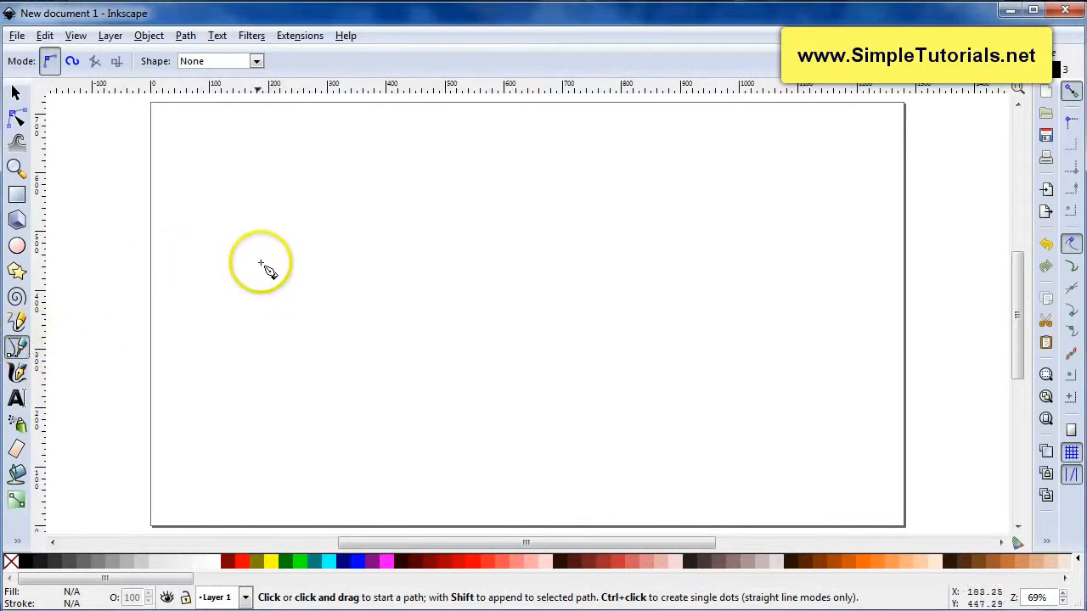
{"action": "left_click", "coordinate": [171, 275]}
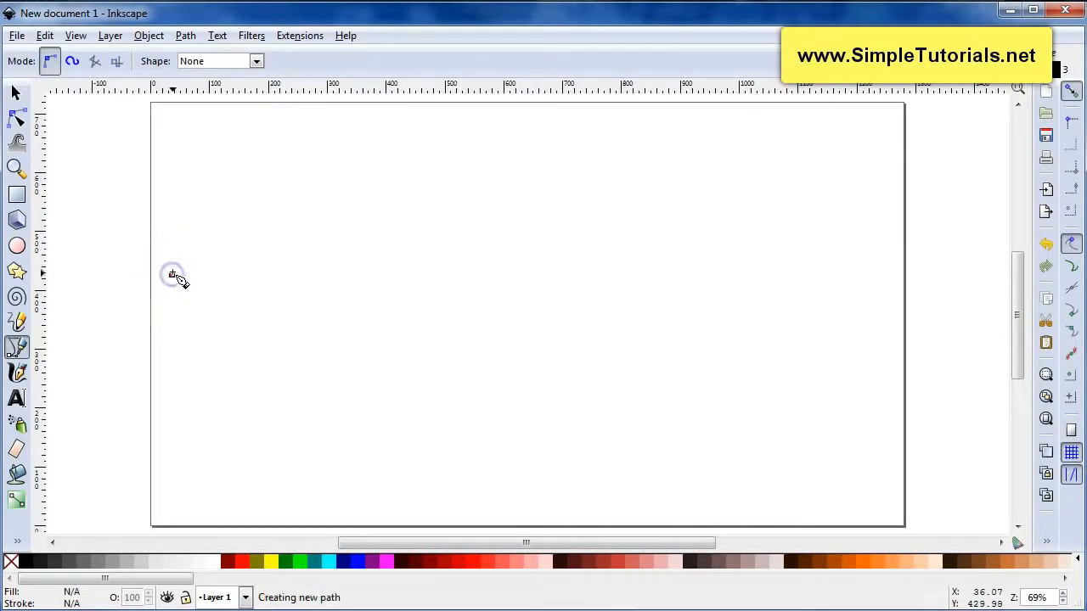
{"action": "left_click", "coordinate": [278, 208]}
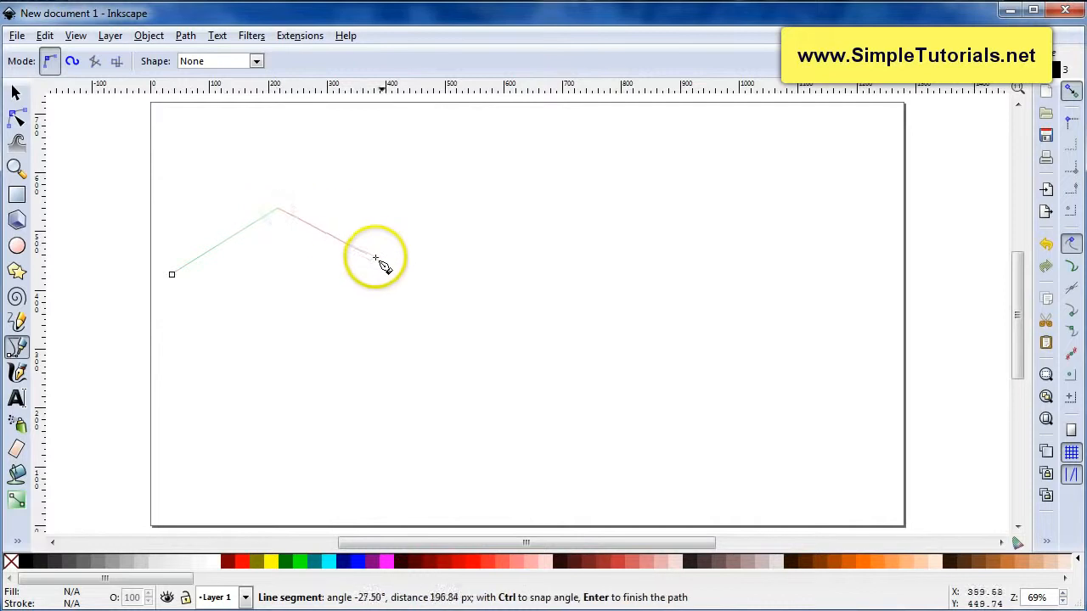
{"action": "left_click", "coordinate": [380, 262]}
{"action": "left_click", "coordinate": [461, 218]}
{"action": "left_click", "coordinate": [522, 265]}
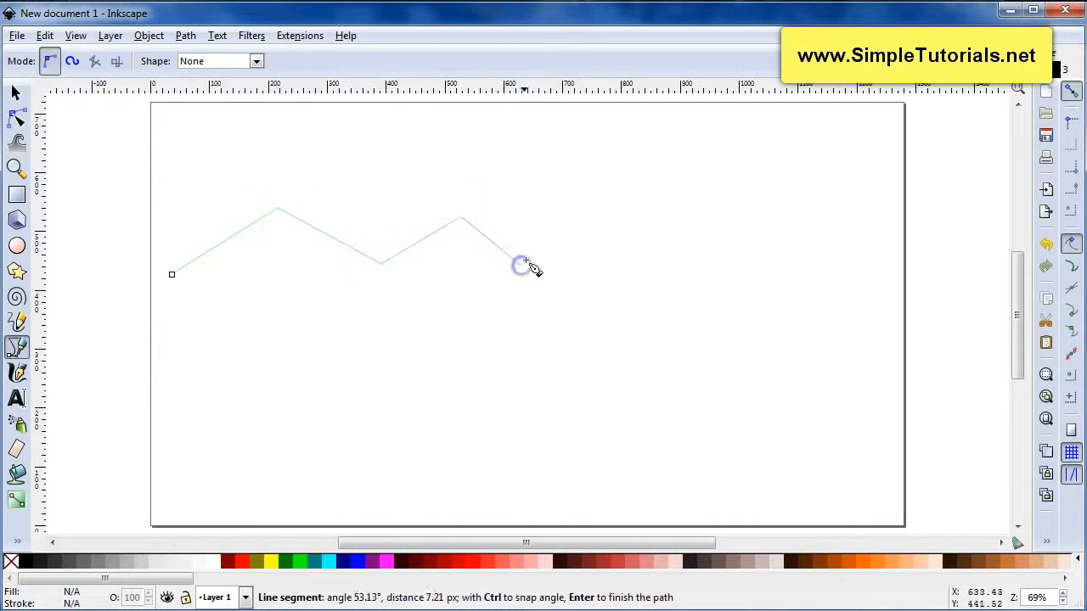
{"action": "left_click", "coordinate": [574, 219]}
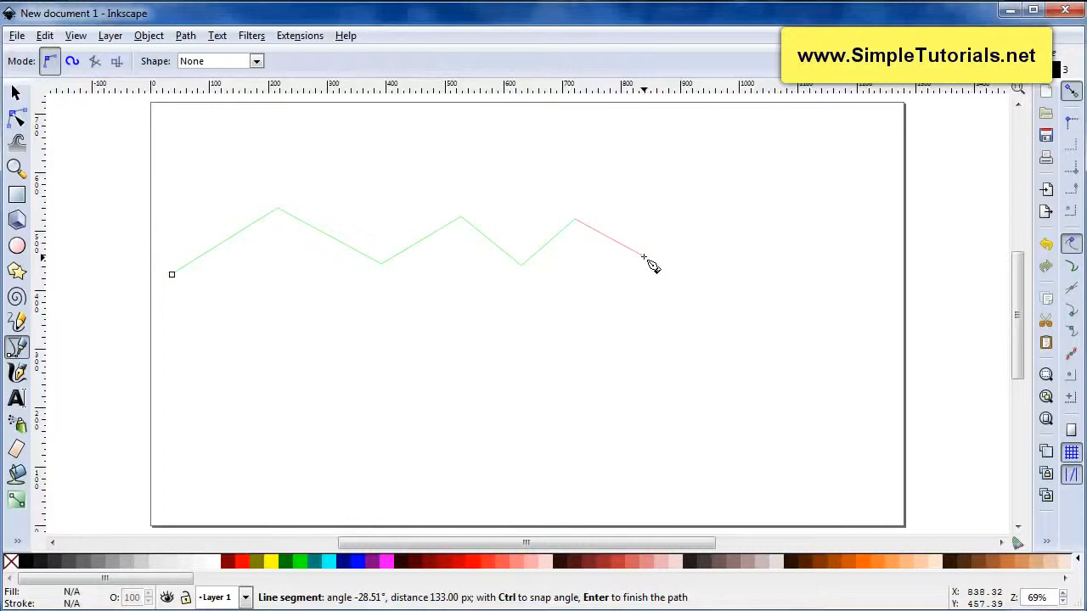
{"action": "double_click", "coordinate": [646, 259]}
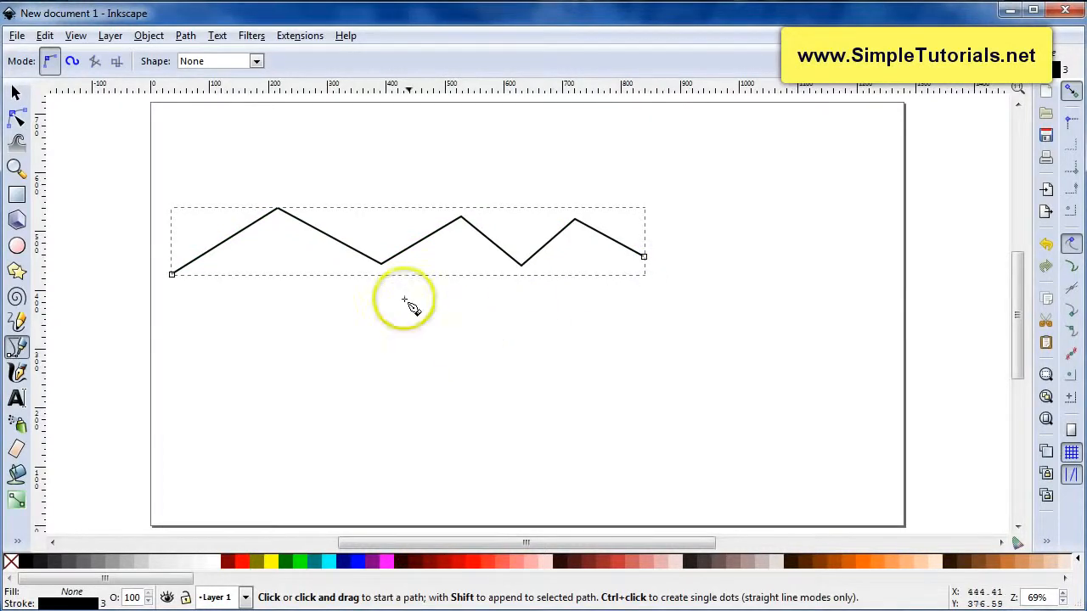
Draw a second zigzag path above it, including one curved segment, and finish it
{"action": "left_click", "coordinate": [228, 195]}
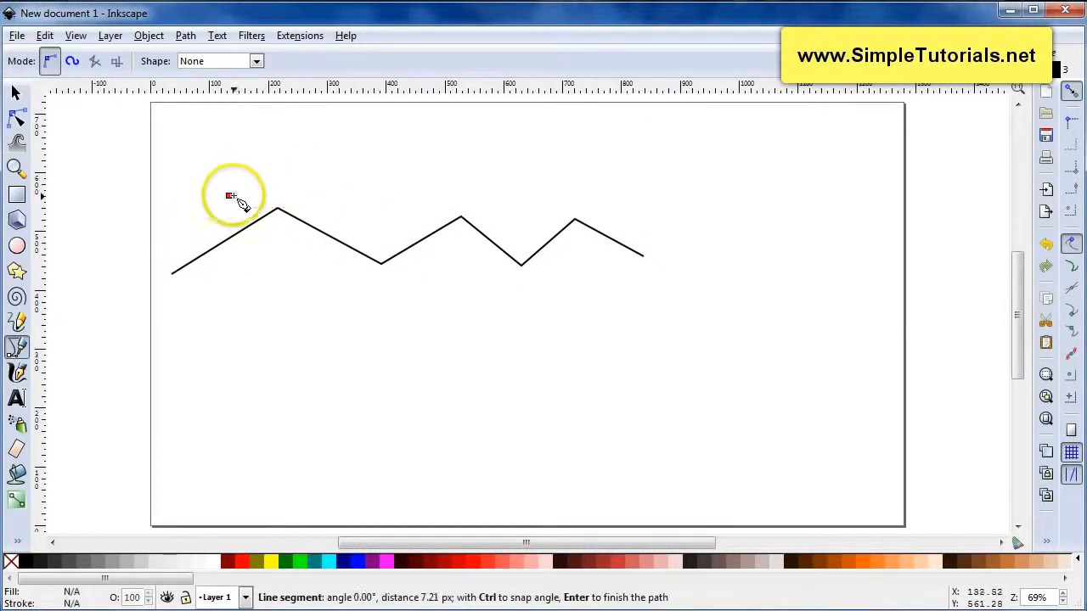
{"action": "left_click", "coordinate": [344, 146]}
{"action": "left_click", "coordinate": [445, 180]}
{"action": "left_click", "coordinate": [511, 157]}
{"action": "left_click_drag", "start_coordinate": [570, 205], "coordinate": [590, 191]}
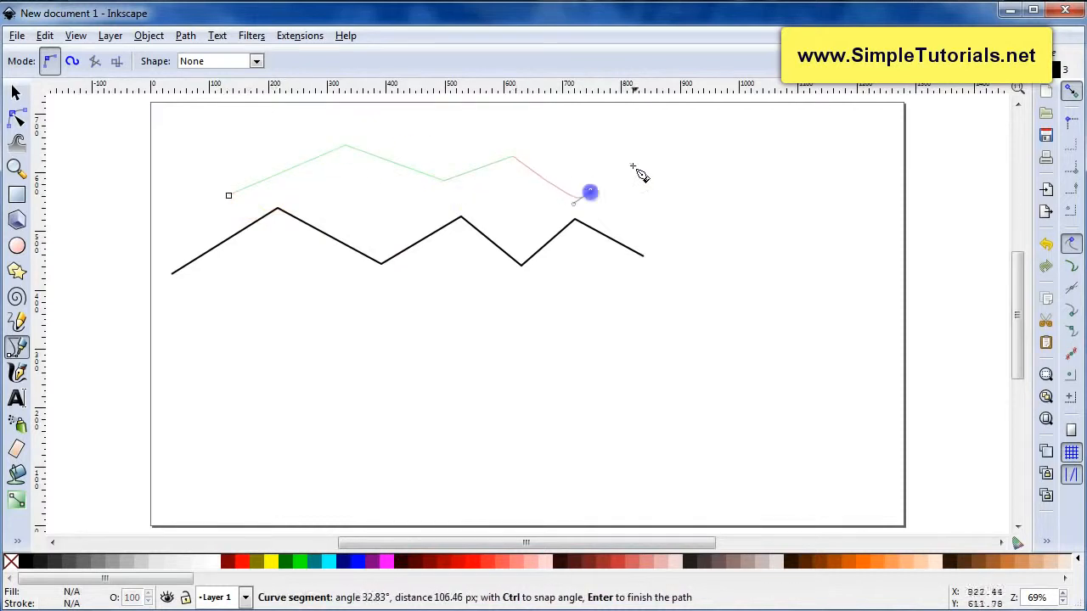
{"action": "left_click", "coordinate": [634, 164]}
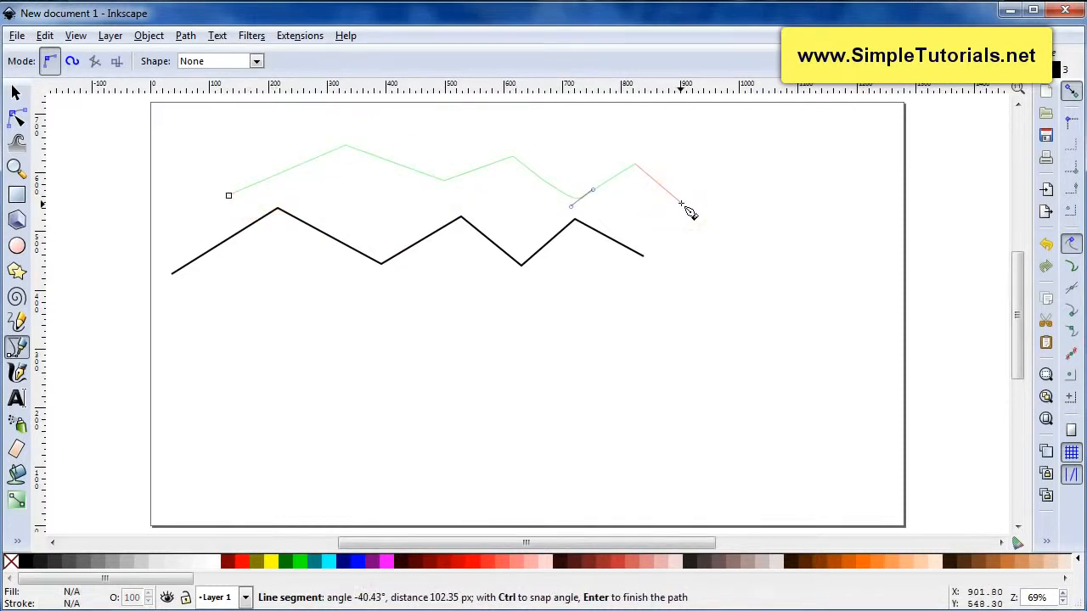
{"action": "key", "text": "Return"}
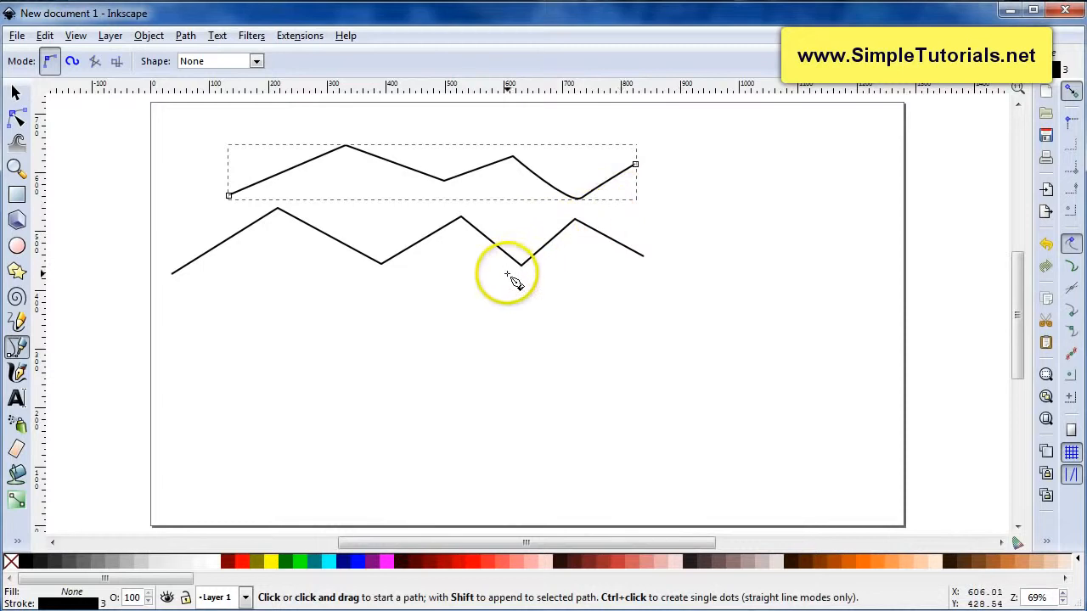
Draw a closed five-sided shape by ending the path on its starting point
{"action": "left_click", "coordinate": [223, 306]}
{"action": "left_click", "coordinate": [384, 298]}
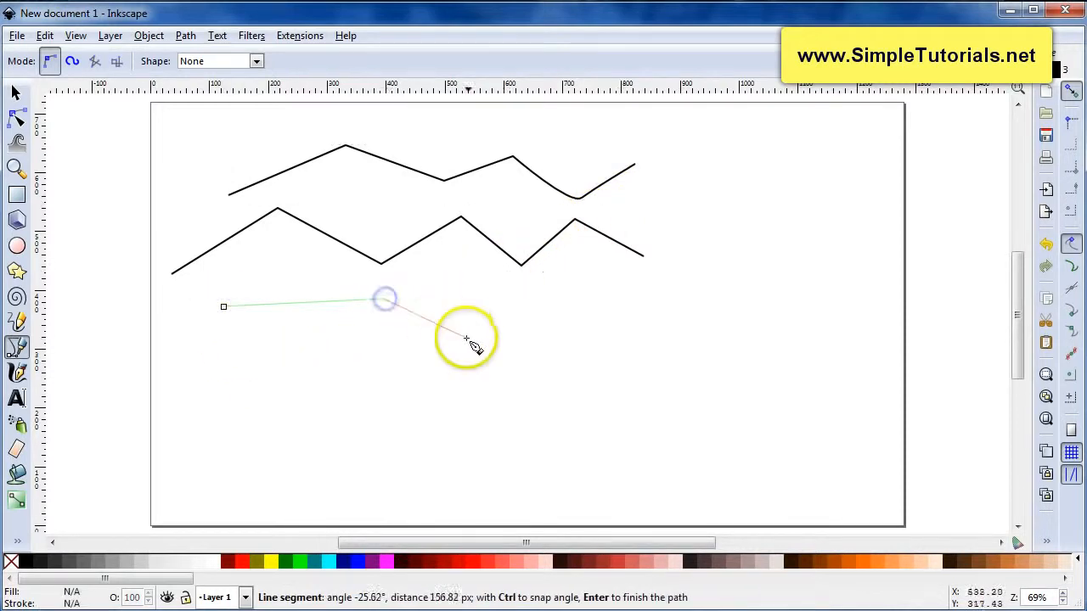
{"action": "left_click", "coordinate": [467, 338]}
{"action": "left_click_drag", "start_coordinate": [451, 386], "coordinate": [468, 383]}
{"action": "left_click", "coordinate": [300, 371]}
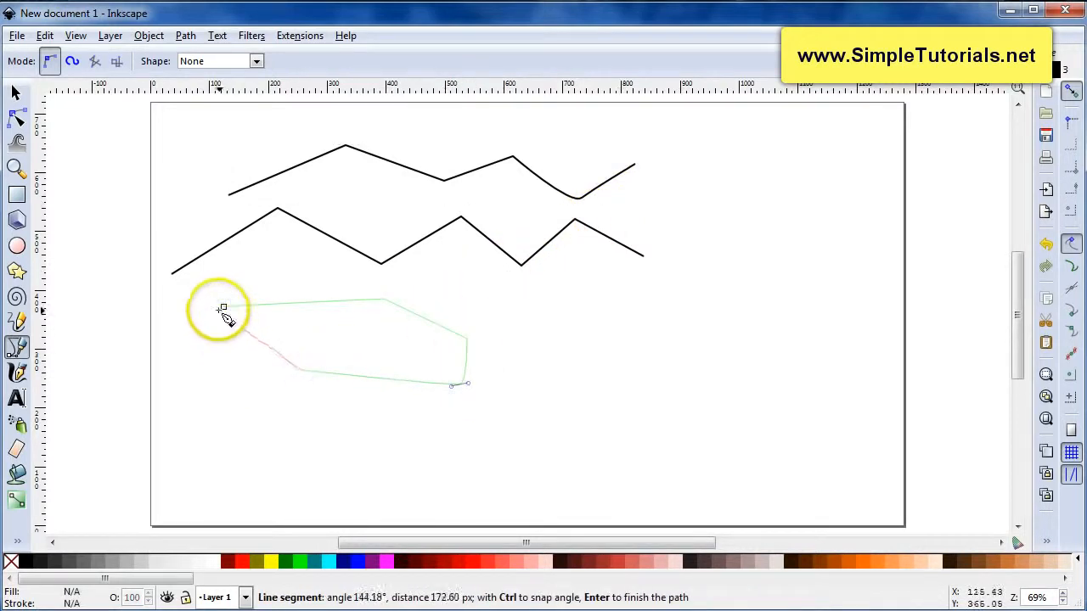
{"action": "left_click", "coordinate": [223, 308]}
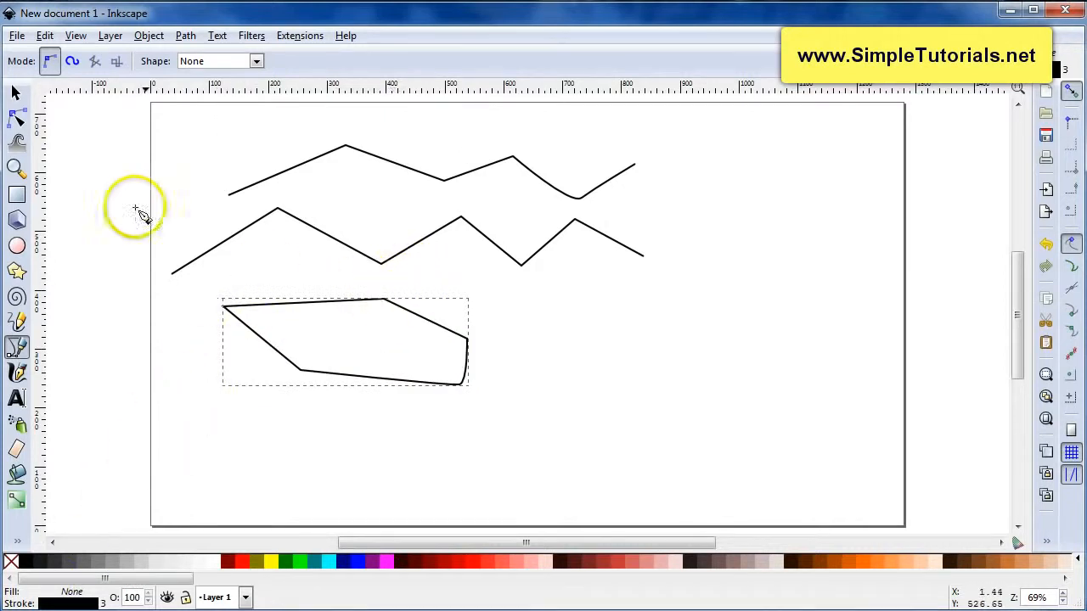
Select all three drawn paths and delete them
{"action": "key", "text": "F1"}
{"action": "left_click_drag", "start_coordinate": [143, 117], "coordinate": [729, 440]}
{"action": "key", "text": "Delete"}
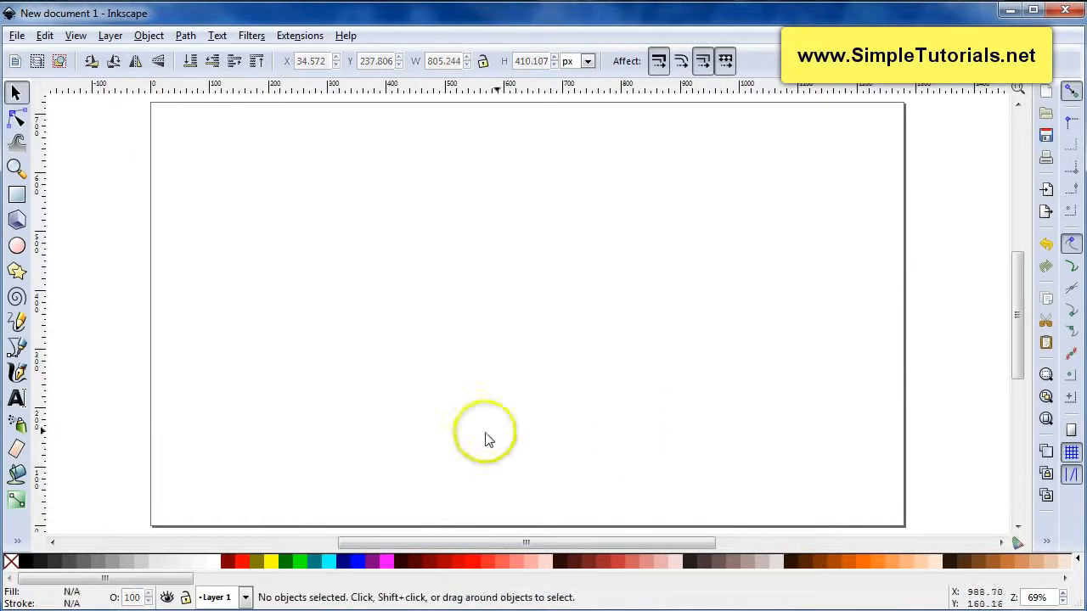
Draw a smooth wavy curve across the page with the Bezier tool and finish it
{"action": "left_click", "coordinate": [17, 348]}
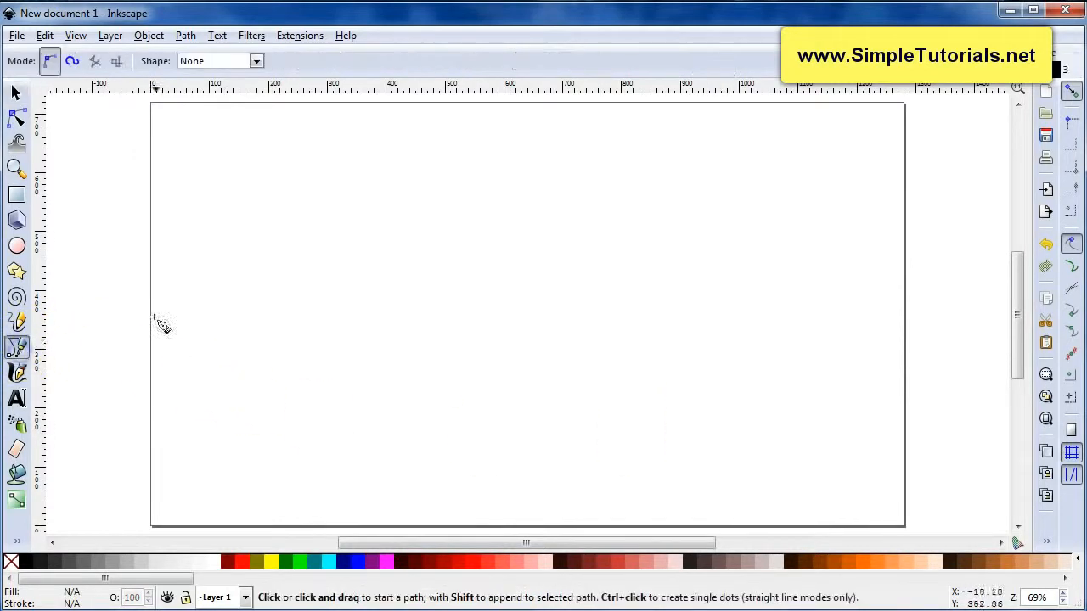
{"action": "left_click", "coordinate": [203, 295]}
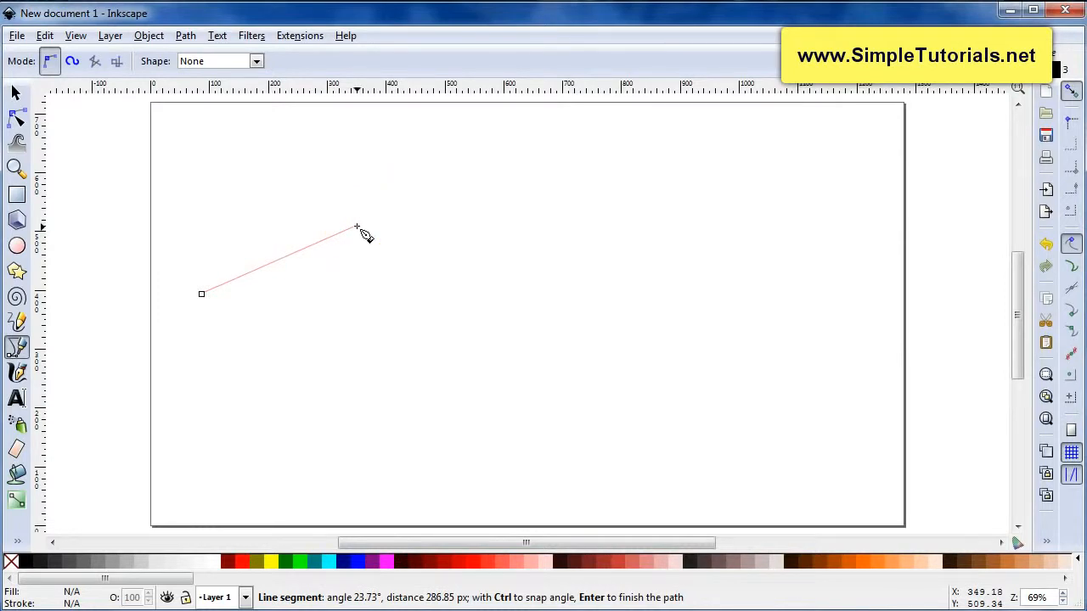
{"action": "left_click_drag", "start_coordinate": [357, 226], "coordinate": [416, 252]}
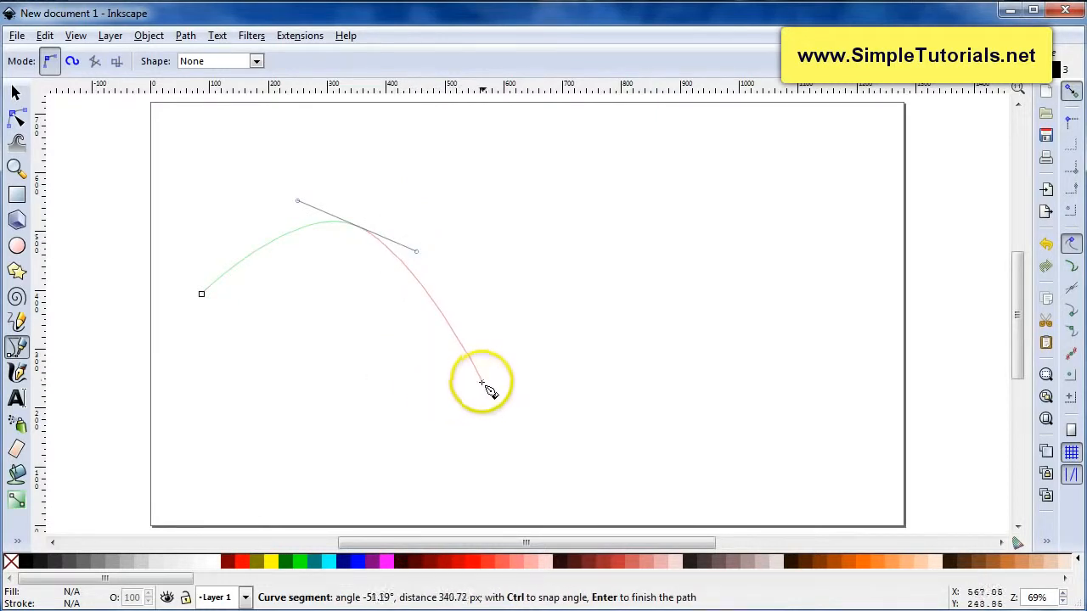
{"action": "left_click_drag", "start_coordinate": [470, 379], "coordinate": [529, 349]}
{"action": "left_click_drag", "start_coordinate": [556, 274], "coordinate": [714, 413]}
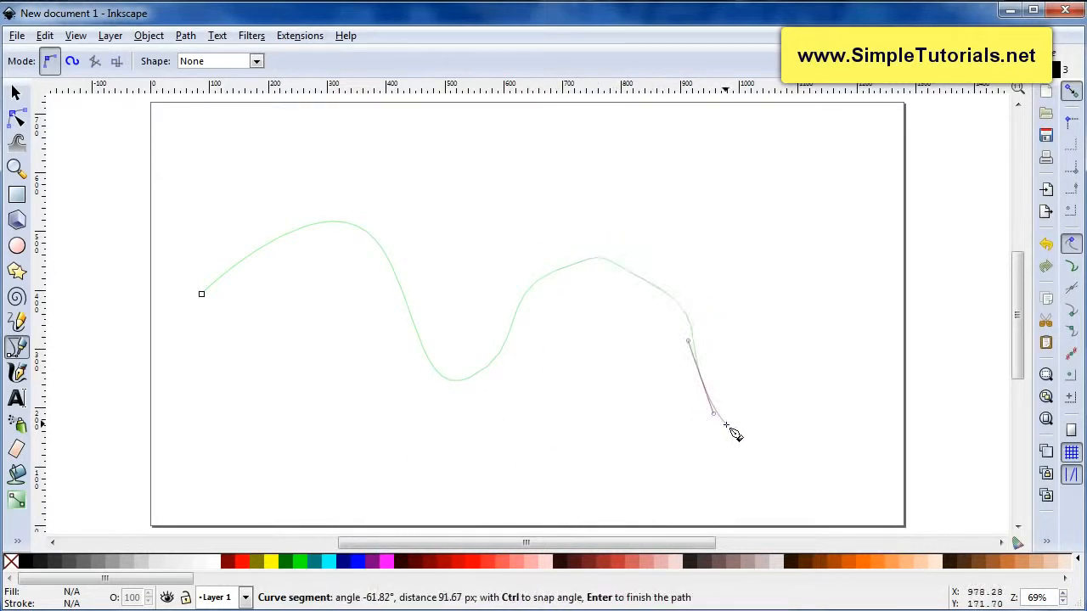
{"action": "key", "text": "Return"}
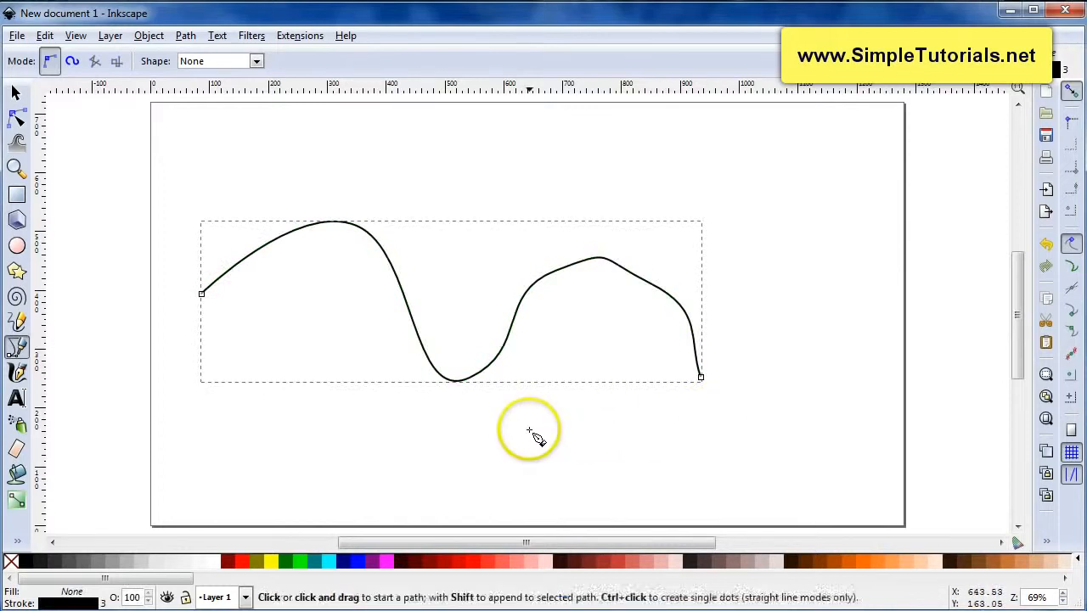
Draw a five-segment straight zigzag line above the curve and finish it
{"action": "left_click", "coordinate": [361, 188]}
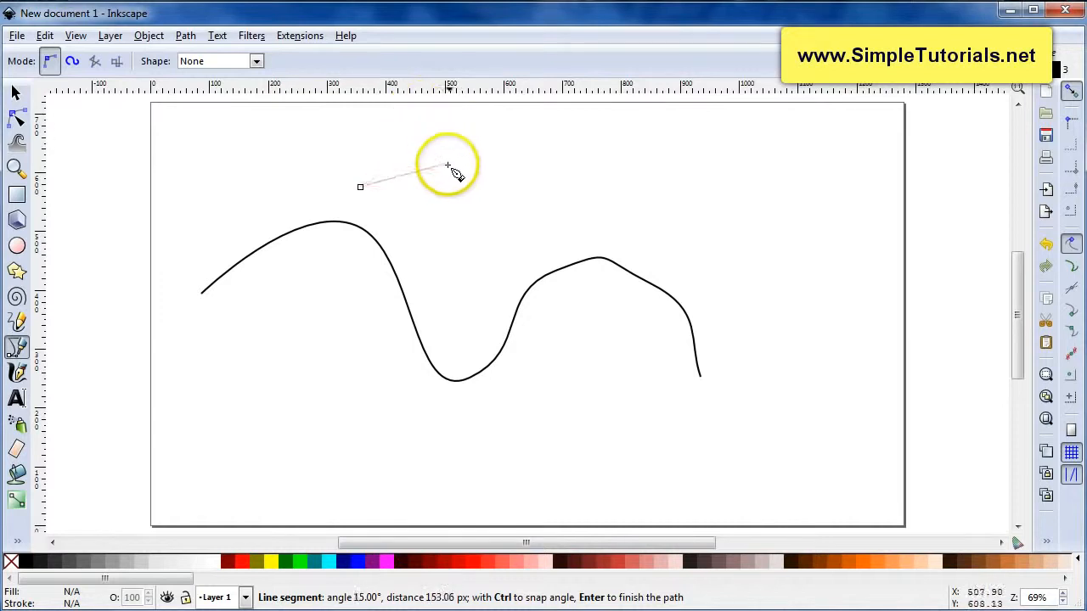
{"action": "left_click", "coordinate": [437, 131]}
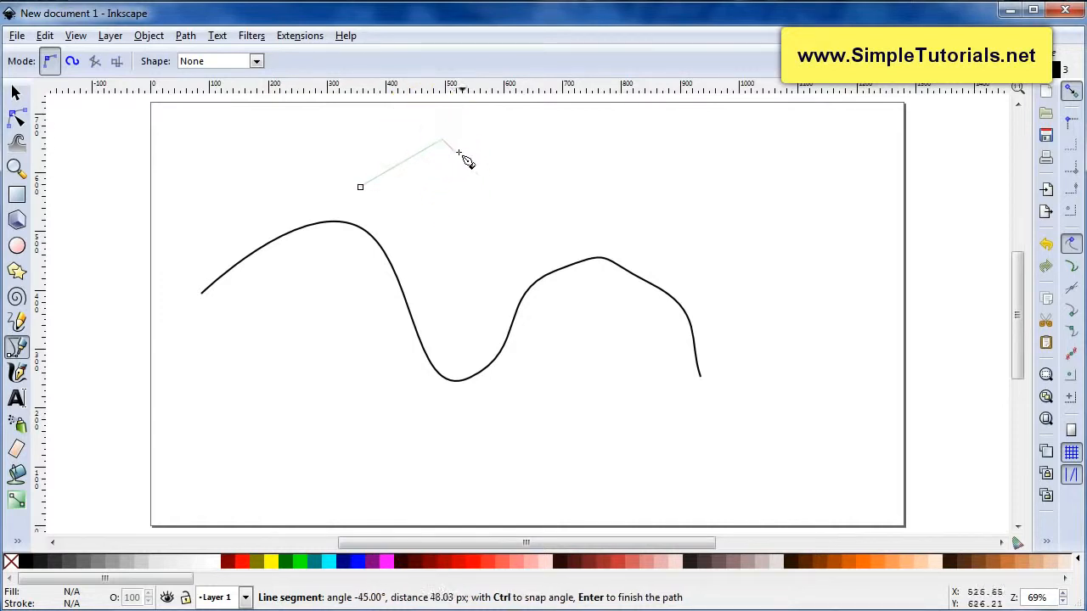
{"action": "left_click", "coordinate": [476, 174]}
{"action": "left_click", "coordinate": [547, 150]}
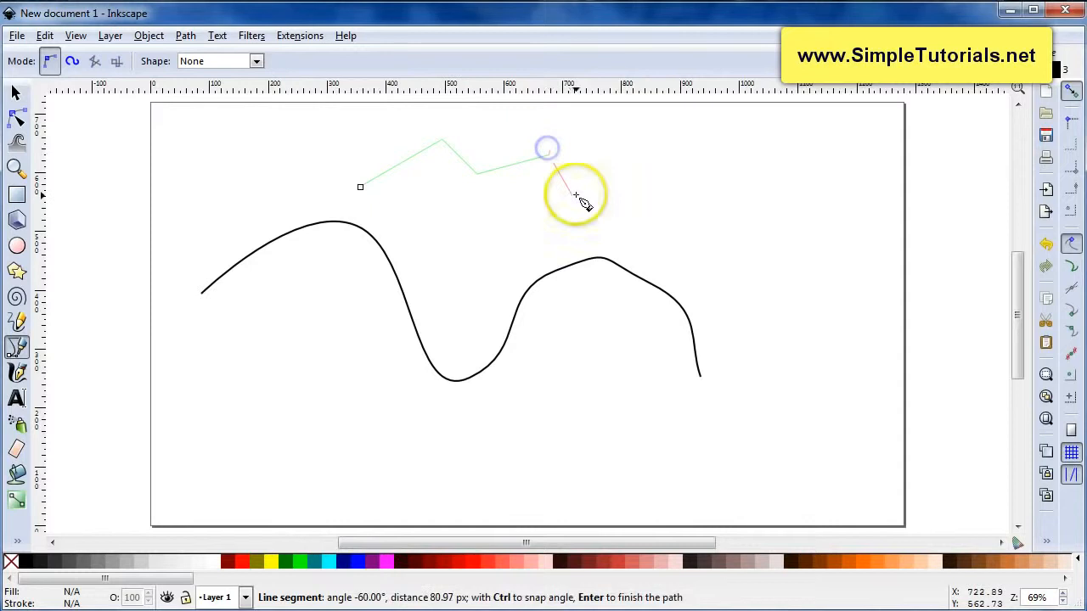
{"action": "left_click", "coordinate": [576, 196]}
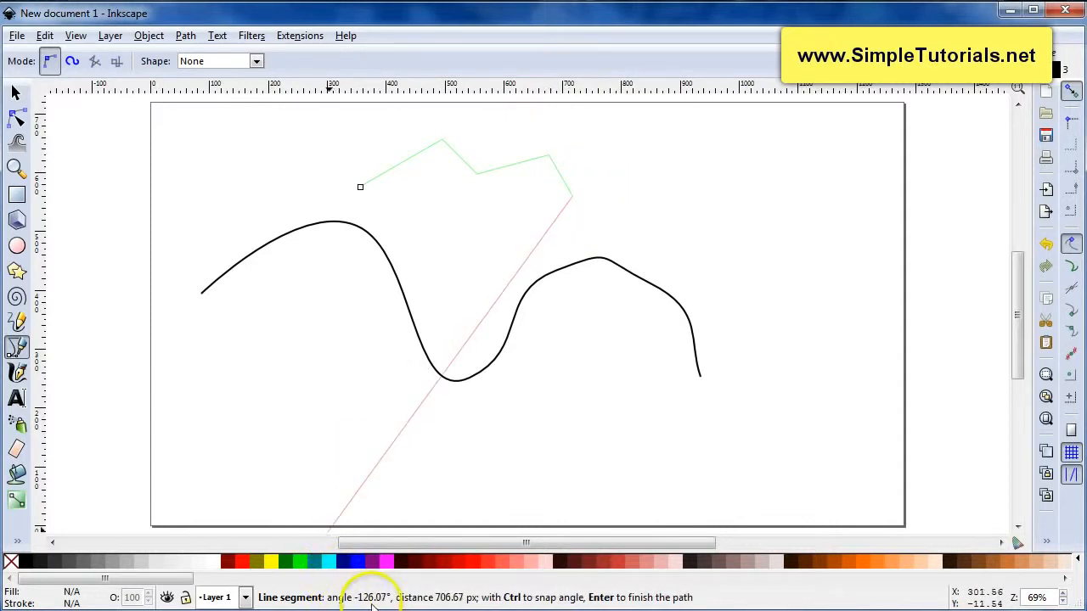
{"action": "left_click", "coordinate": [670, 172]}
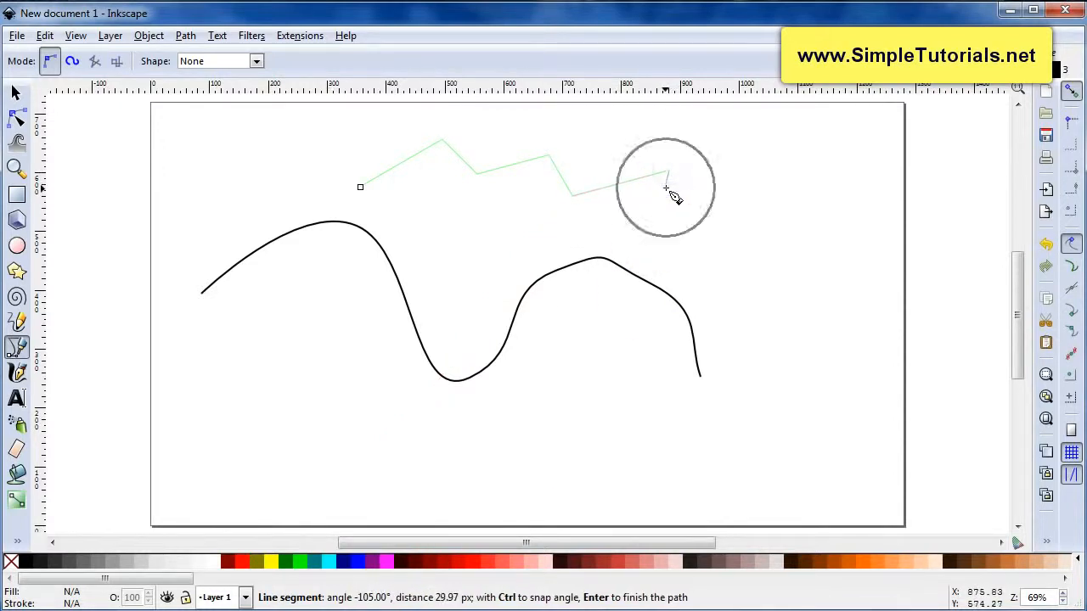
{"action": "right_click", "coordinate": [654, 199]}
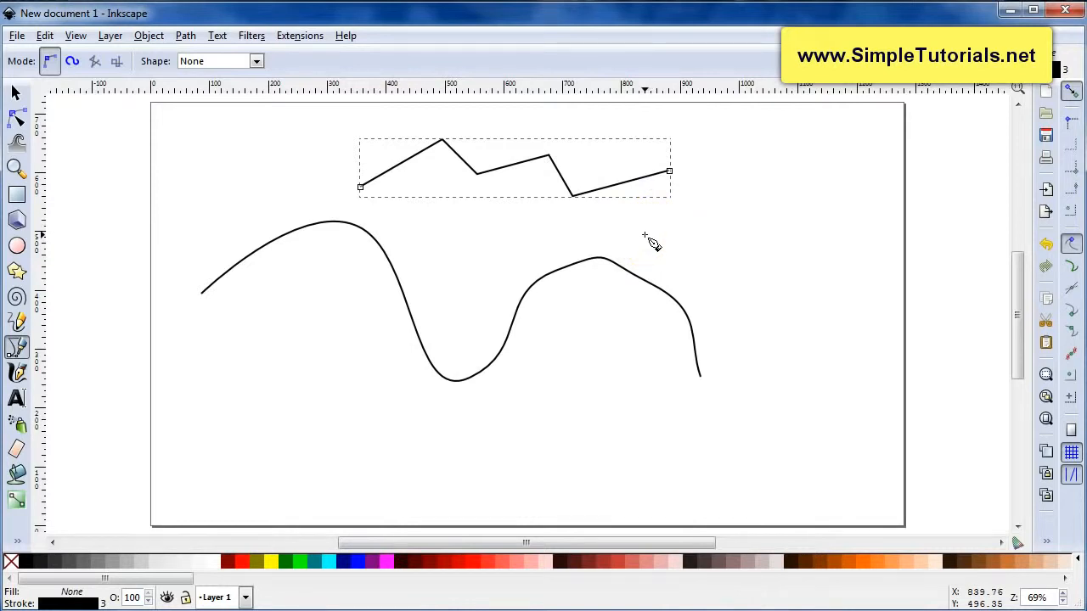
Draw a new three-segment line that joins onto the end of the zigzag line
{"action": "left_click", "coordinate": [740, 323]}
{"action": "left_click", "coordinate": [774, 261]}
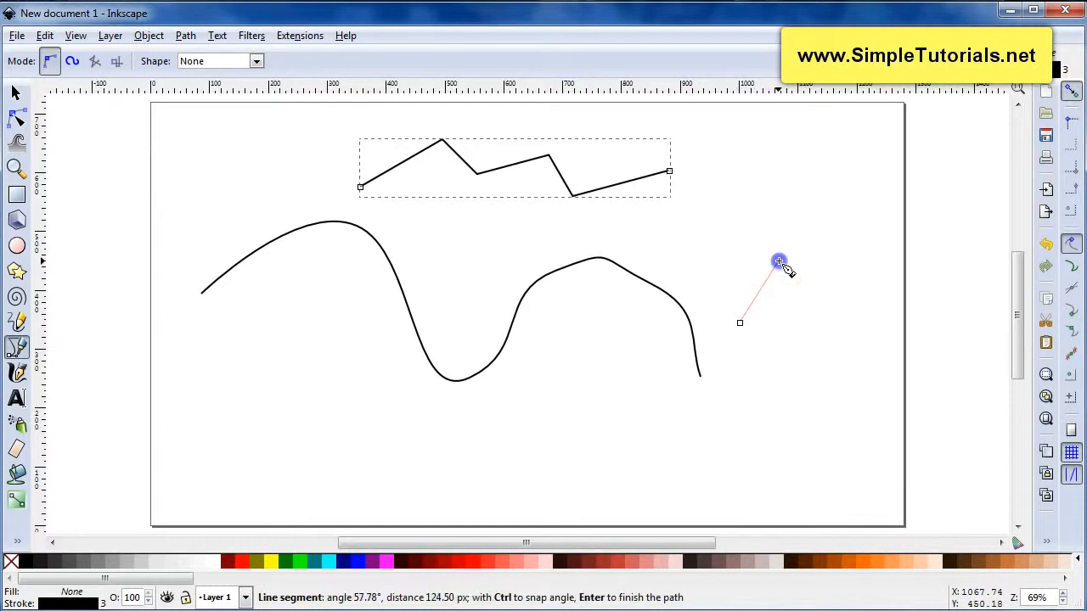
{"action": "left_click", "coordinate": [704, 247]}
{"action": "left_click", "coordinate": [745, 203]}
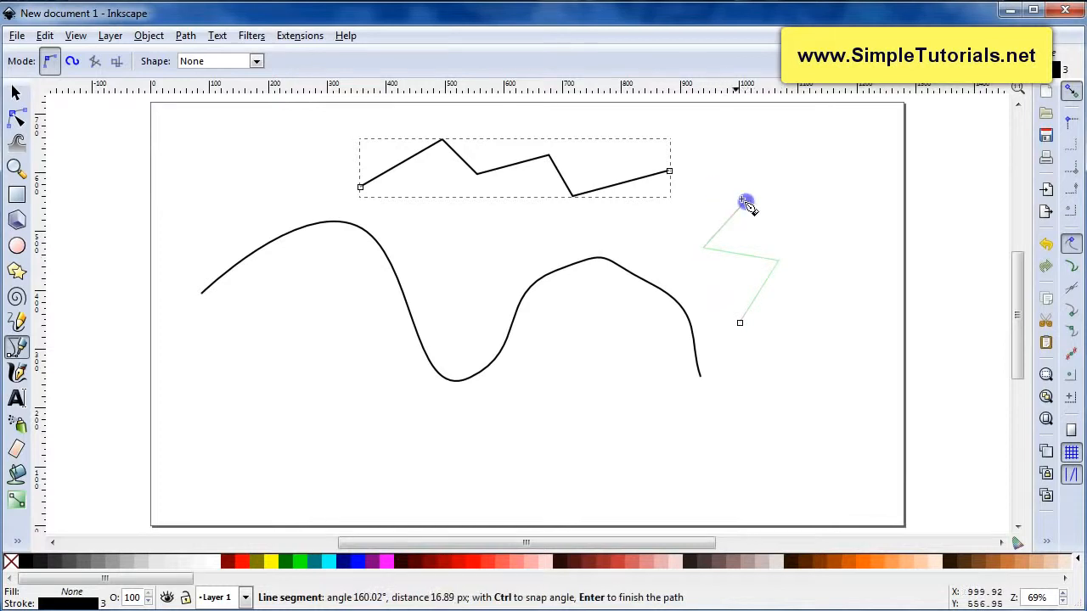
{"action": "left_click", "coordinate": [670, 173]}
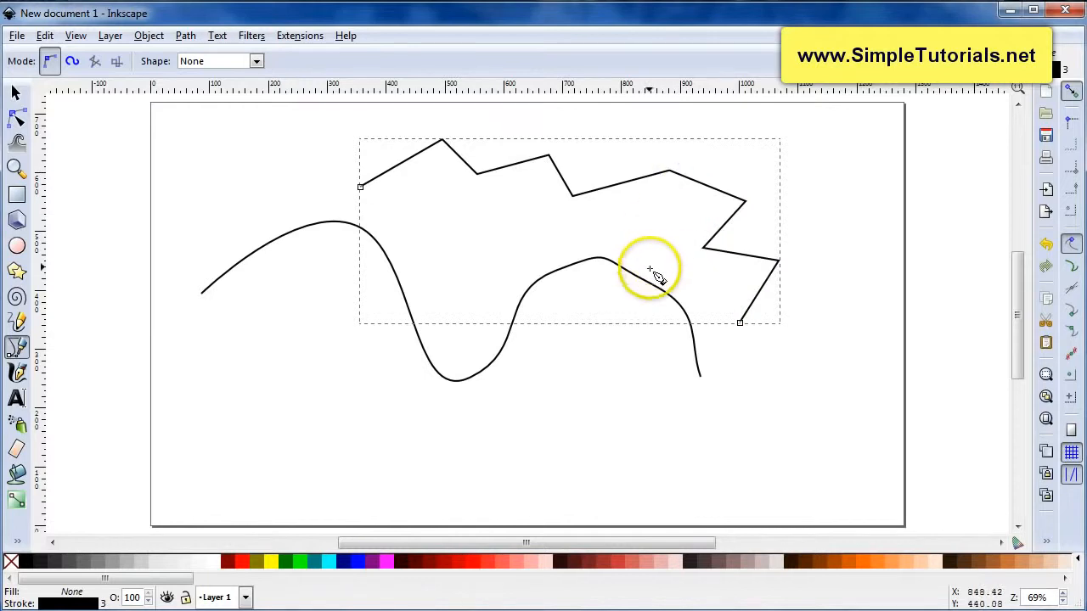
Move the joined zigzag path to the left with the Selector tool
{"action": "key", "text": "F1"}
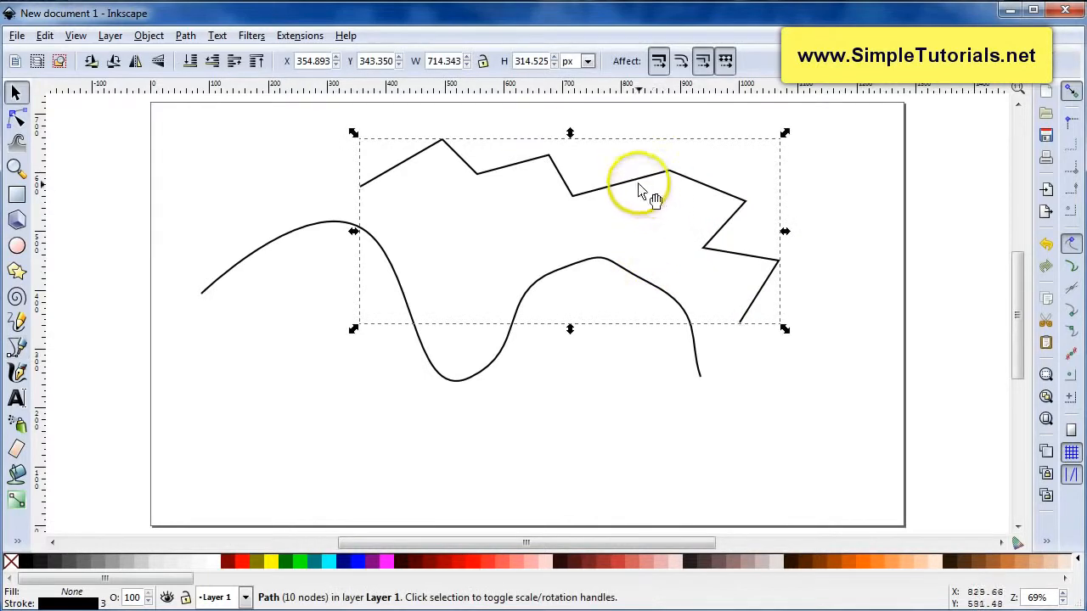
{"action": "mouse_move", "coordinate": [639, 182]}
{"action": "left_mouse_down"}
{"action": "mouse_move", "coordinate": [629, 216]}
{"action": "mouse_move", "coordinate": [632, 193]}
{"action": "left_mouse_up"}
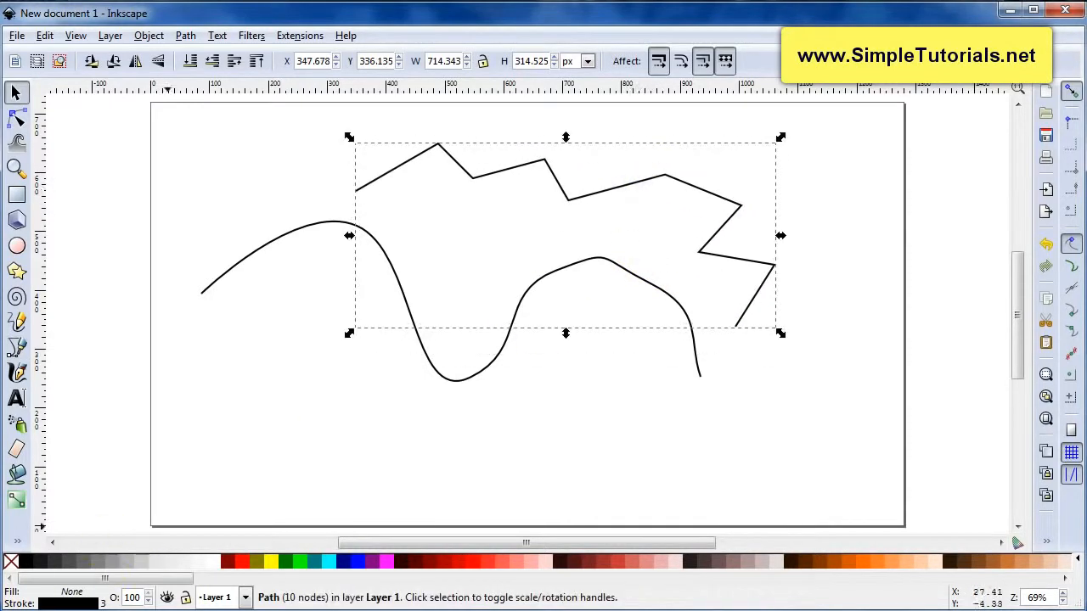
{"action": "key", "text": "ctrl+z"}
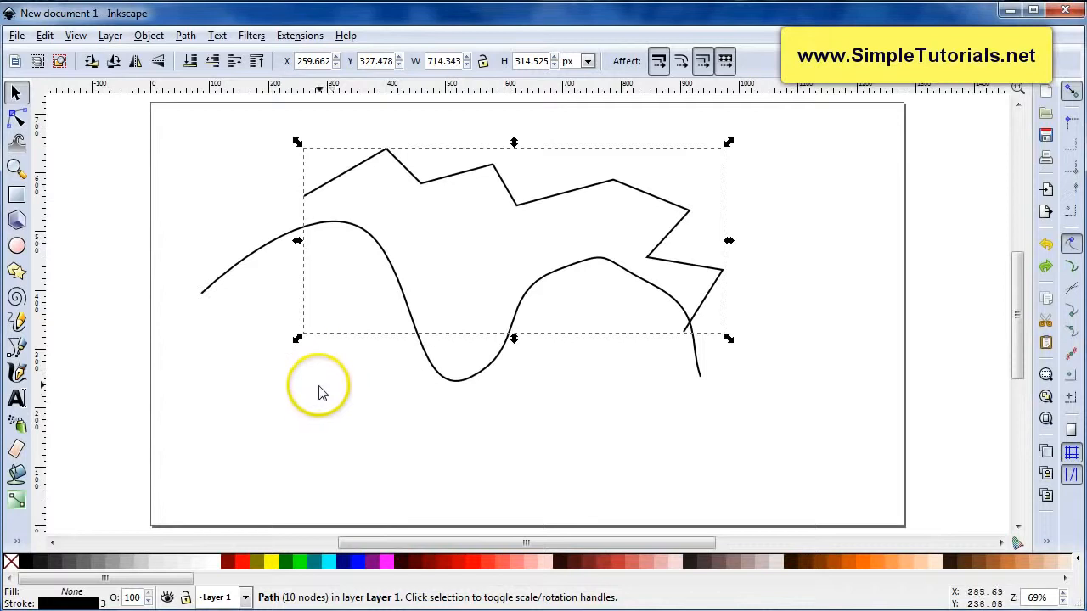
Draw a four-segment straight polyline below the curve with the Bezier tool and finish it
{"action": "left_click", "coordinate": [17, 347]}
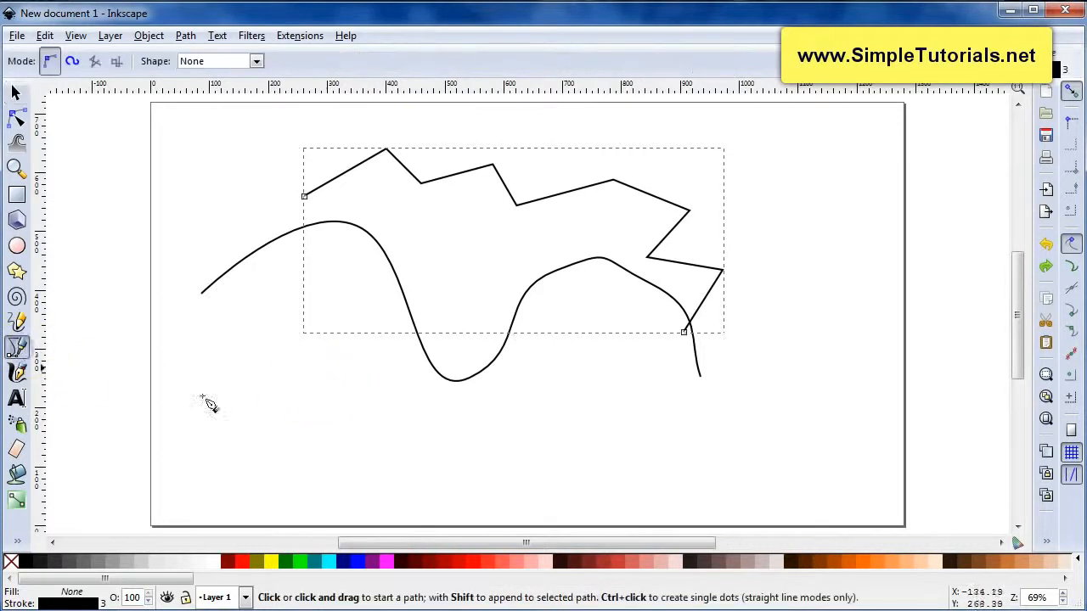
{"action": "left_click", "coordinate": [291, 405]}
{"action": "left_click", "coordinate": [370, 366]}
{"action": "left_click", "coordinate": [406, 417]}
{"action": "left_click", "coordinate": [504, 404]}
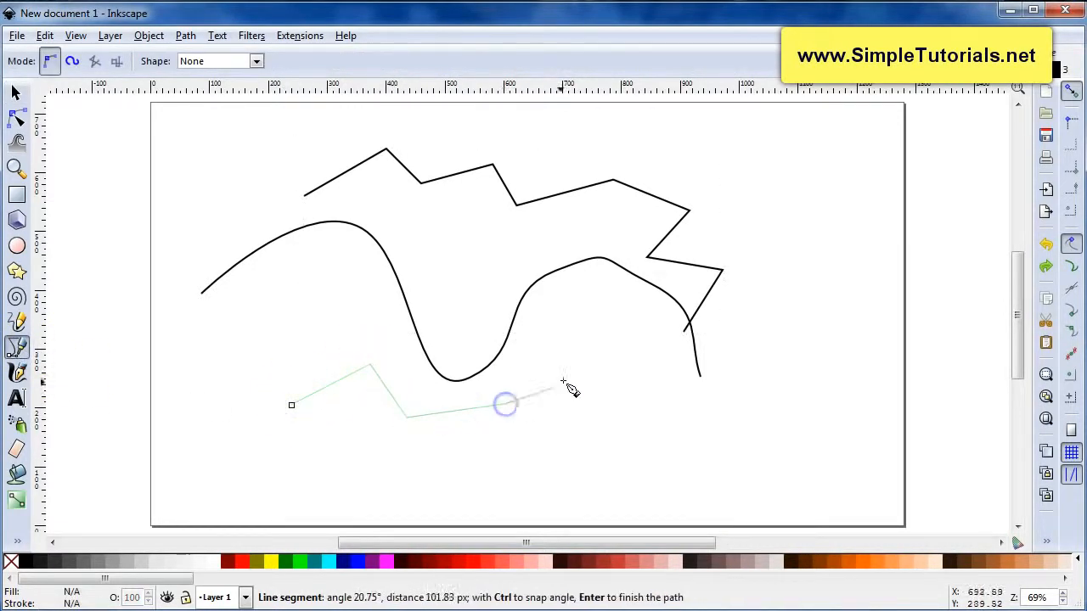
{"action": "left_click", "coordinate": [592, 357]}
{"action": "key", "text": "Return"}
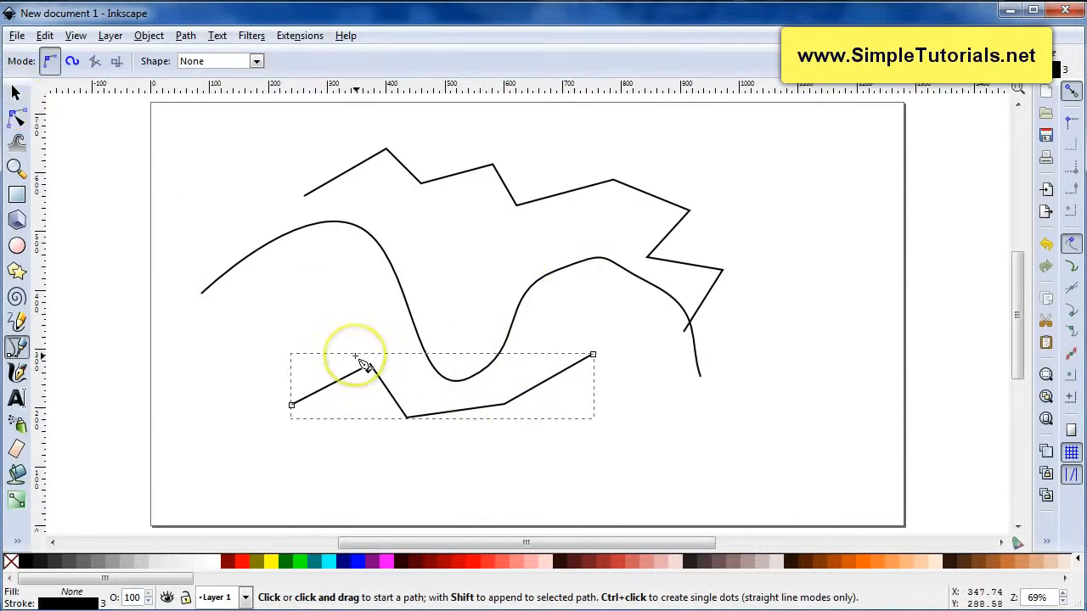
{"action": "key", "text": "space"}
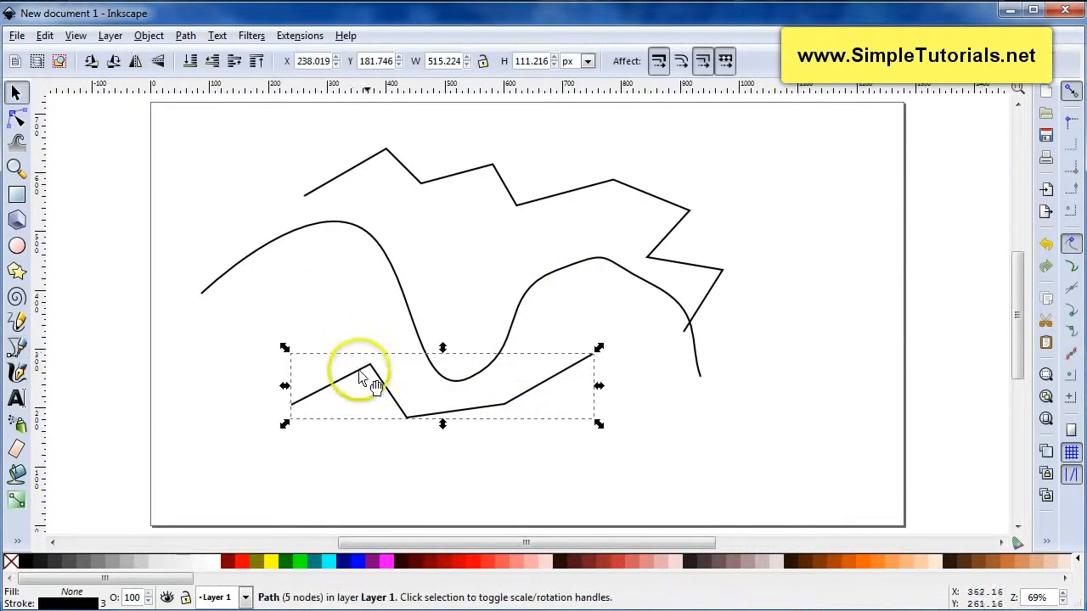
Move the bottom four-segment polyline down and to the left with the Selector tool
{"action": "left_click_drag", "start_coordinate": [375, 372], "coordinate": [327, 402]}
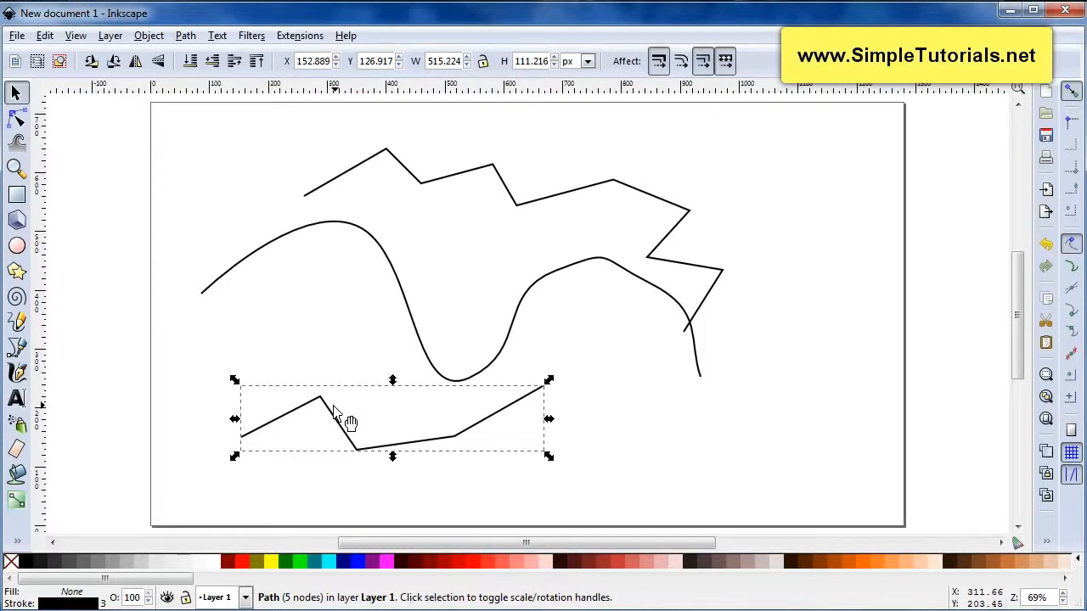
Draw a path mixing straight and curved segments to the right of the curve with the Bezier tool
{"action": "key", "text": "b"}
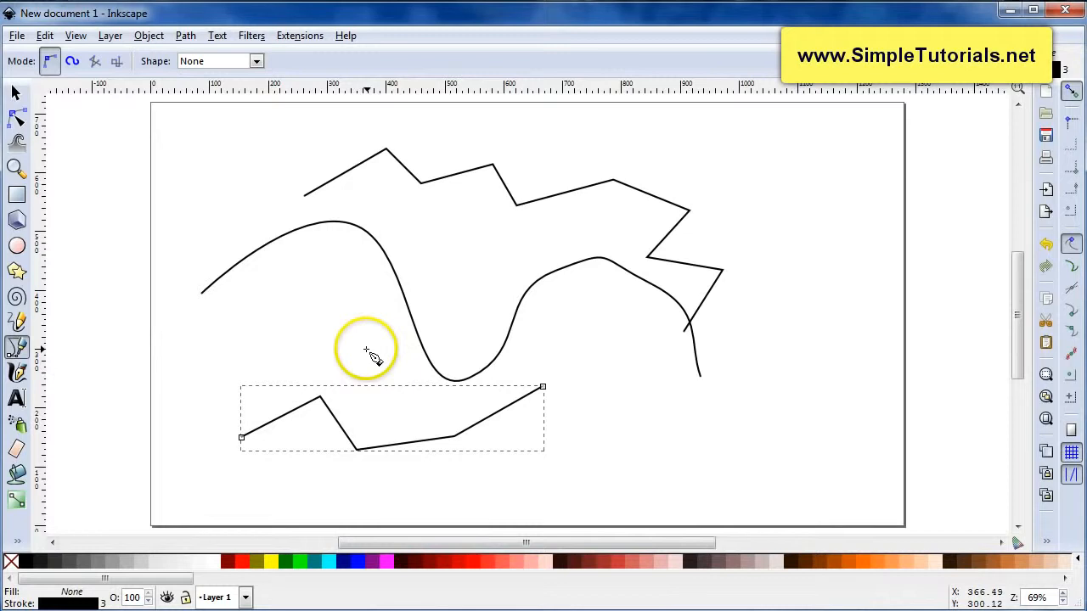
{"action": "left_click", "coordinate": [582, 165]}
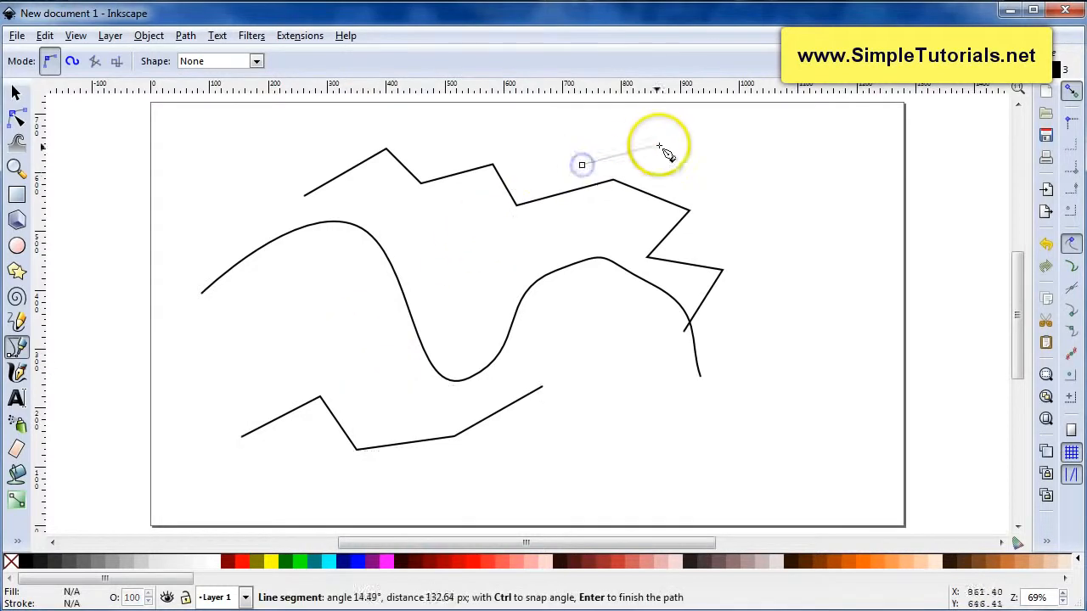
{"action": "left_click", "coordinate": [670, 145]}
{"action": "left_click", "coordinate": [707, 179]}
{"action": "left_click_drag", "start_coordinate": [783, 176], "coordinate": [806, 230]}
{"action": "left_click_drag", "start_coordinate": [805, 292], "coordinate": [790, 315]}
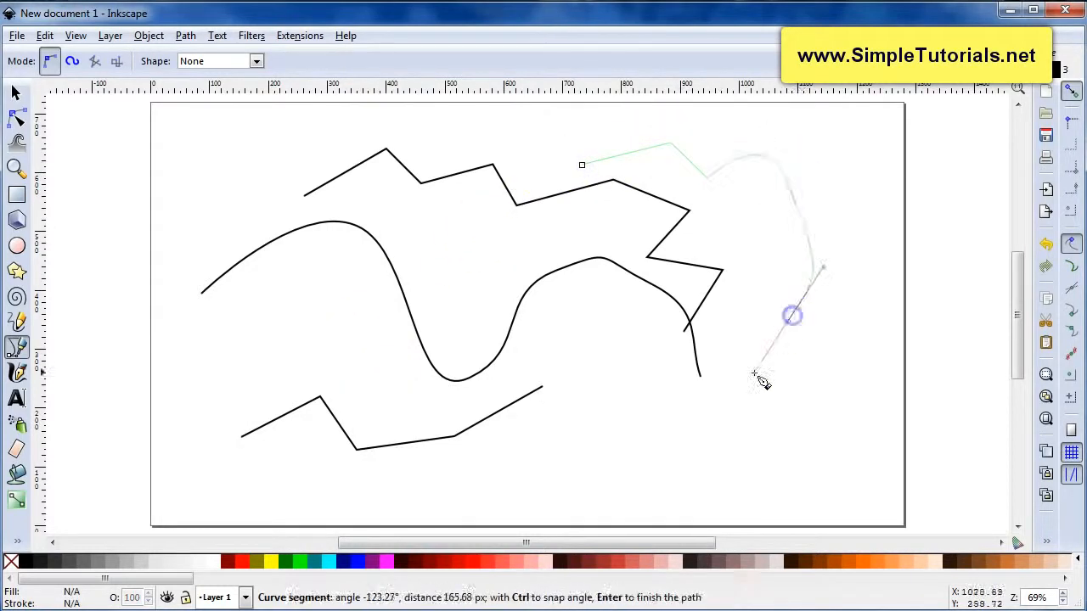
{"action": "left_click_drag", "start_coordinate": [746, 392], "coordinate": [721, 432]}
{"action": "left_click", "coordinate": [720, 430]}
{"action": "left_click", "coordinate": [729, 485]}
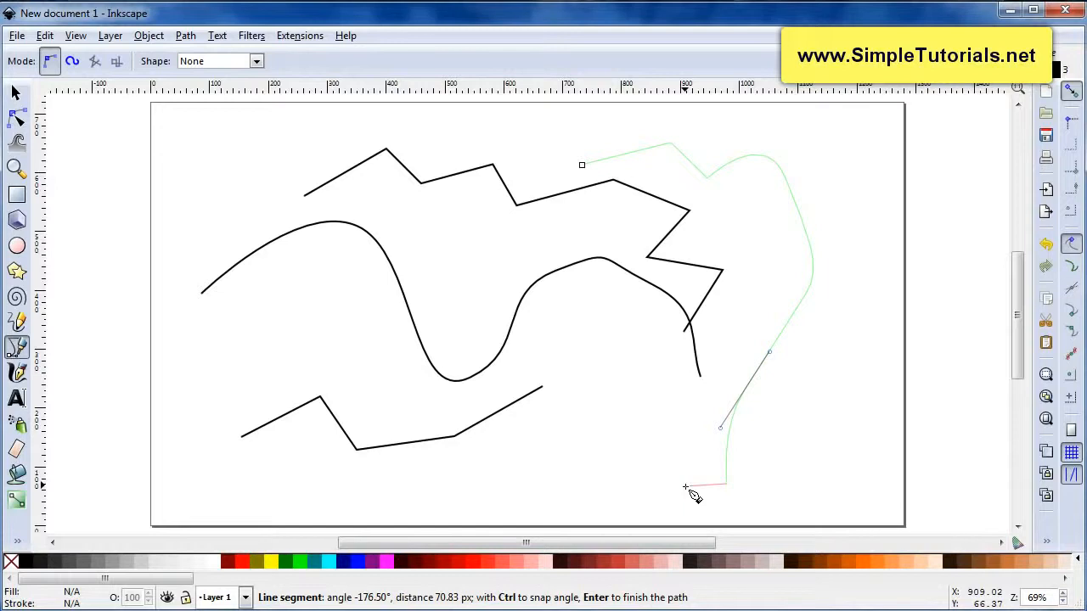
Remove the unfinished path's segments one by one until the whole path is cancelled
{"action": "key", "text": "BackSpace"}
{"action": "left_click", "coordinate": [703, 465]}
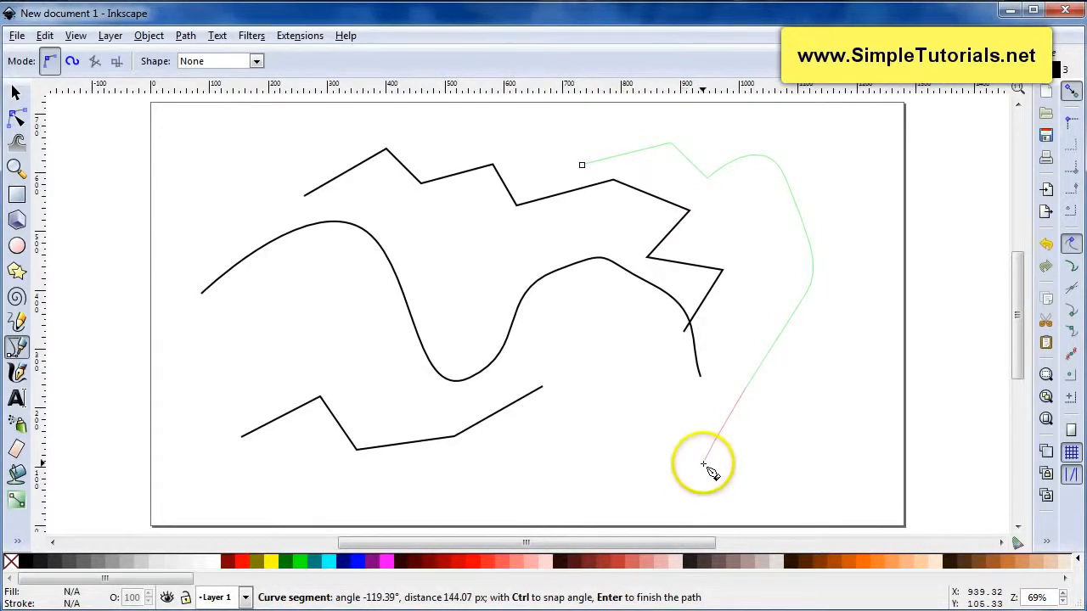
{"action": "key", "text": "BackSpace"}
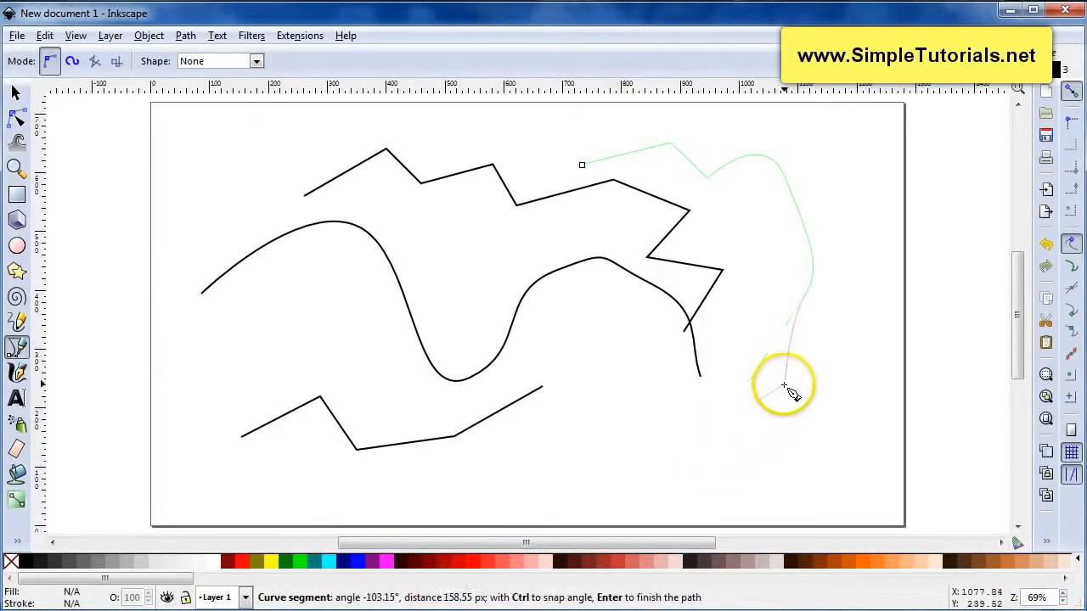
{"action": "key", "text": "BackSpace"}
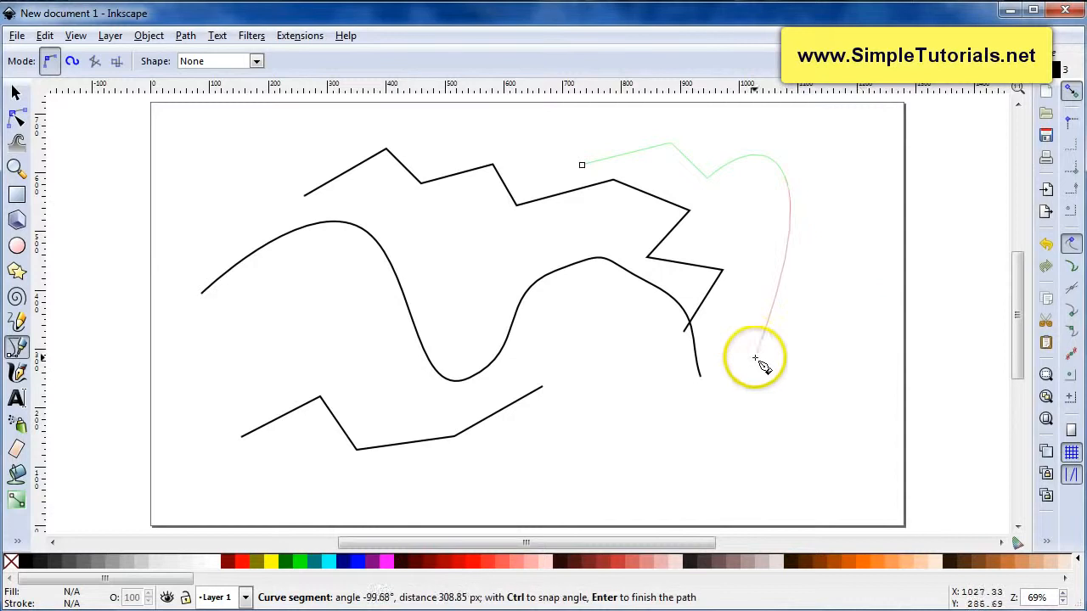
{"action": "key", "text": "BackSpace"}
{"action": "key", "text": "BackSpace"}
{"action": "key", "text": "BackSpace"}
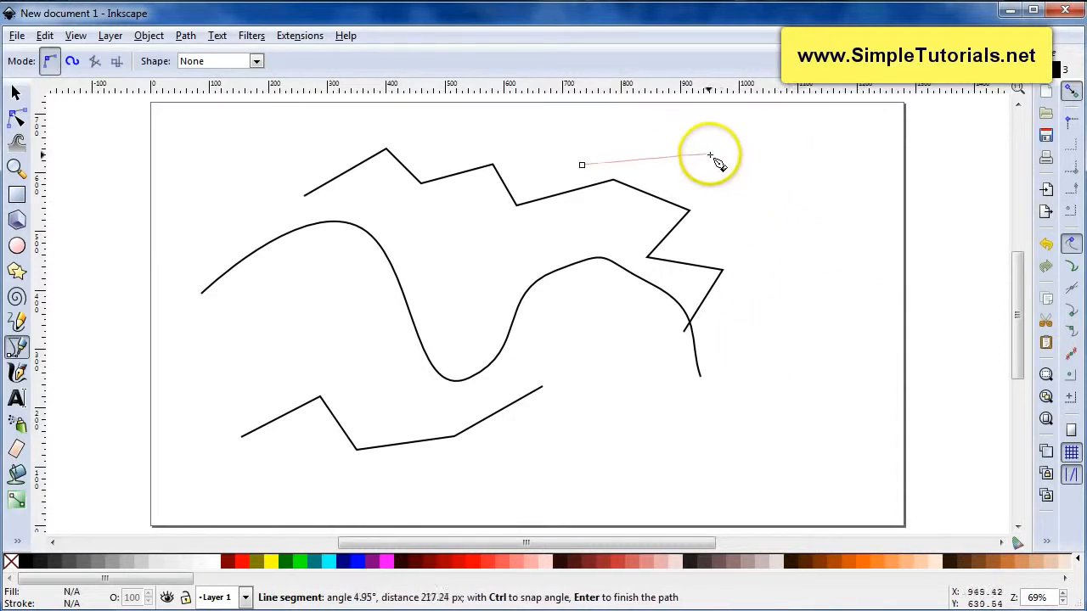
{"action": "key", "text": "BackSpace"}
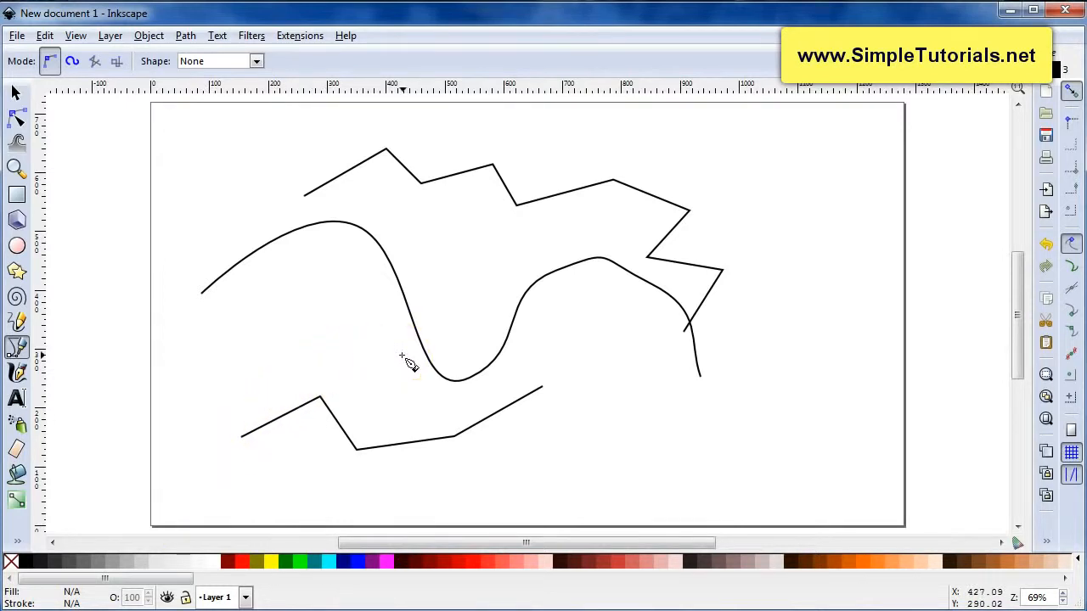
Open the S-shaped curve for node editing and reshape it by dragging its upper node and handle
{"action": "key", "text": "s"}
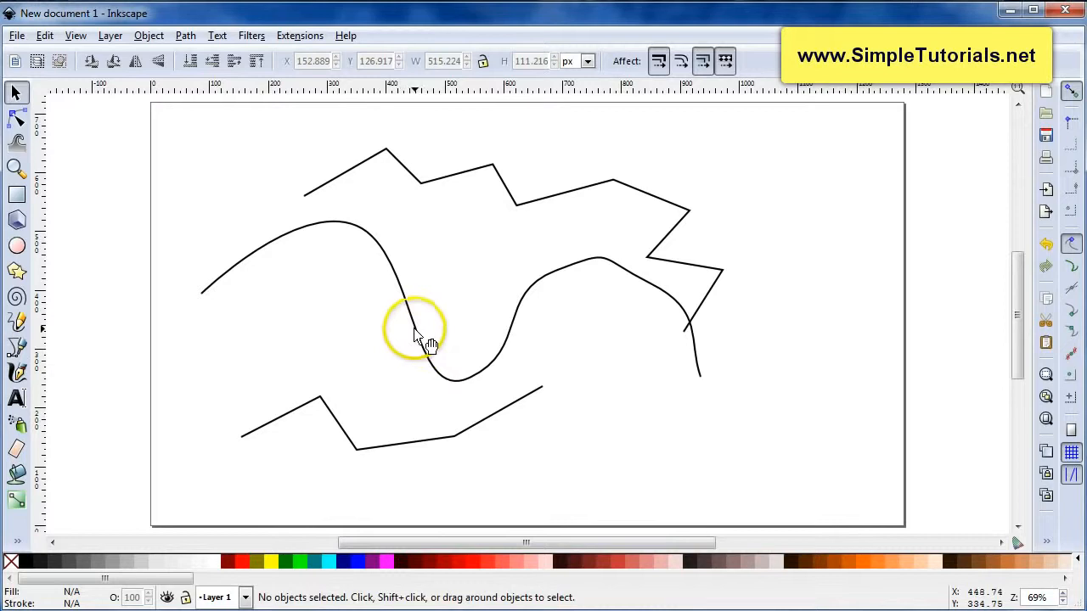
{"action": "left_click", "coordinate": [416, 331]}
{"action": "left_click", "coordinate": [391, 364]}
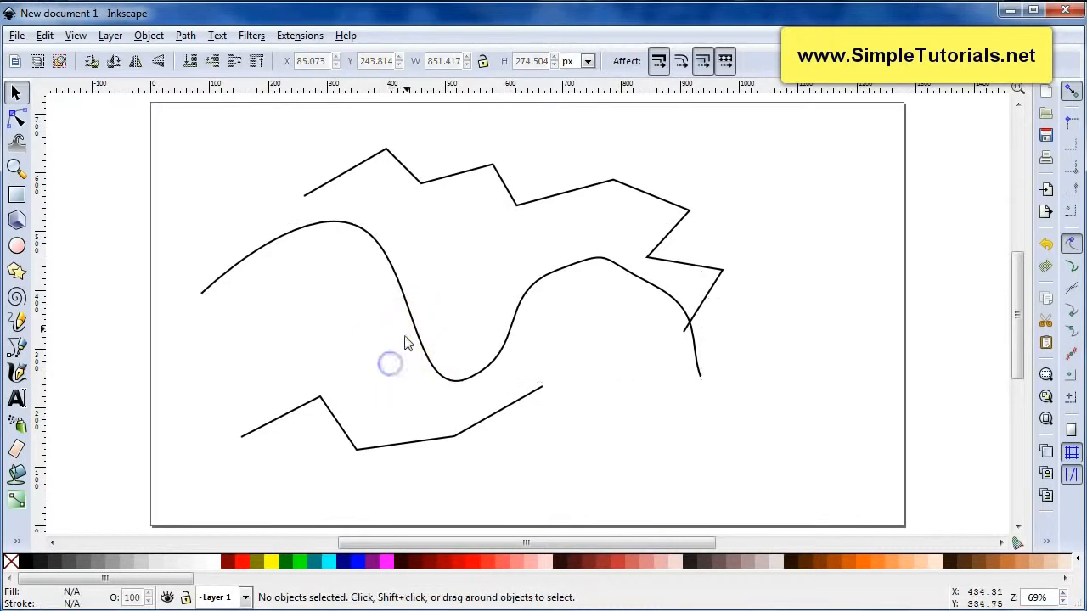
{"action": "left_click", "coordinate": [408, 316]}
{"action": "left_click", "coordinate": [394, 350]}
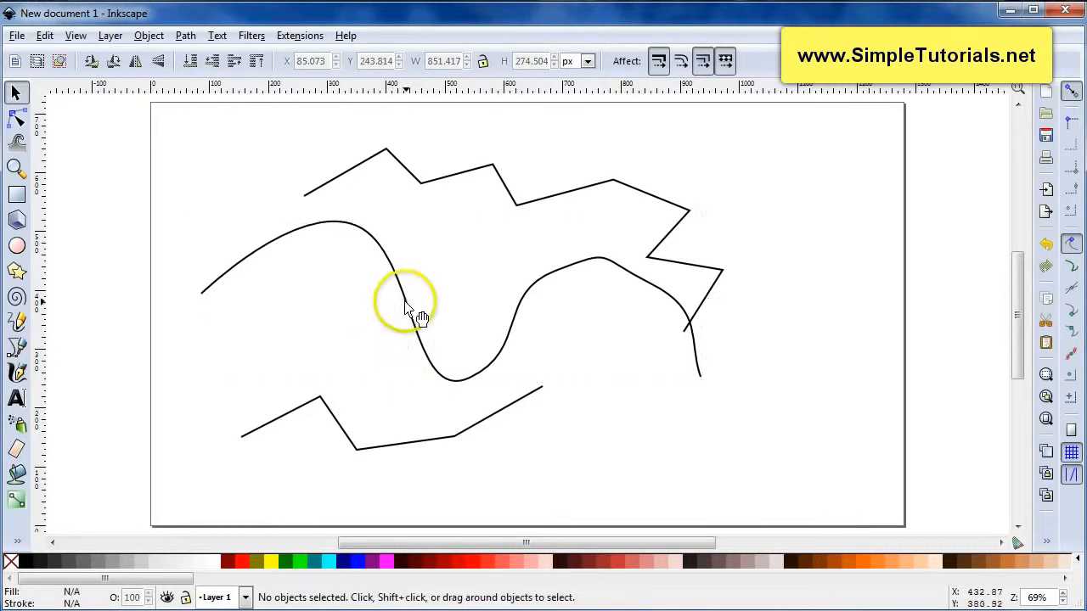
{"action": "double_click", "coordinate": [406, 304]}
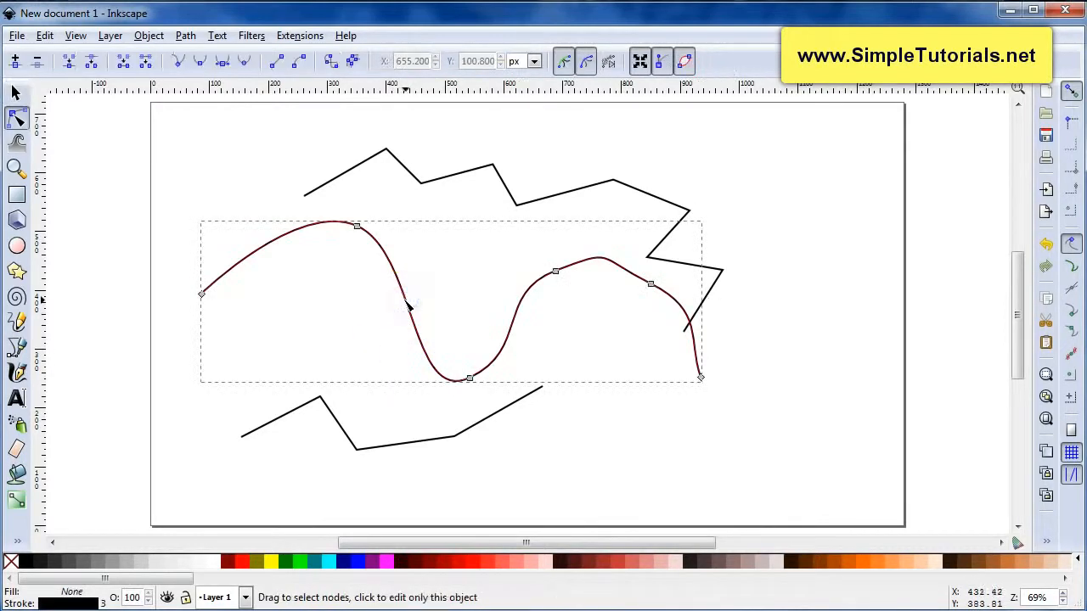
{"action": "mouse_move", "coordinate": [358, 228]}
{"action": "left_mouse_down"}
{"action": "mouse_move", "coordinate": [354, 277]}
{"action": "mouse_move", "coordinate": [359, 235]}
{"action": "left_mouse_up"}
{"action": "mouse_move", "coordinate": [301, 213]}
{"action": "left_mouse_down"}
{"action": "mouse_move", "coordinate": [296, 243]}
{"action": "mouse_move", "coordinate": [302, 202]}
{"action": "left_mouse_up"}
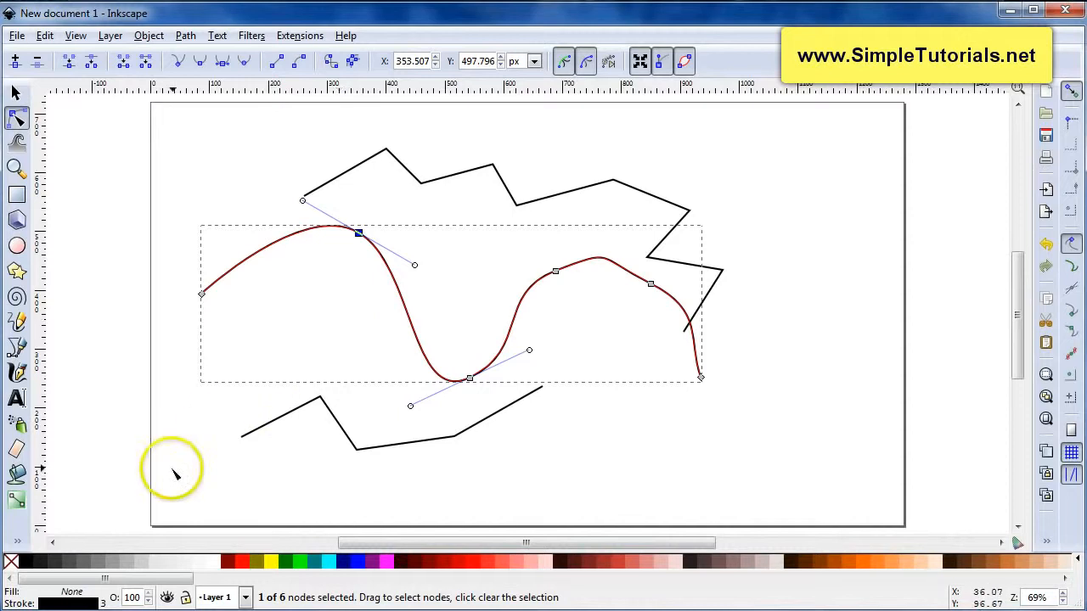
Move the curve to the left and scale it down to about 388 × 122 px
{"action": "key", "text": "s"}
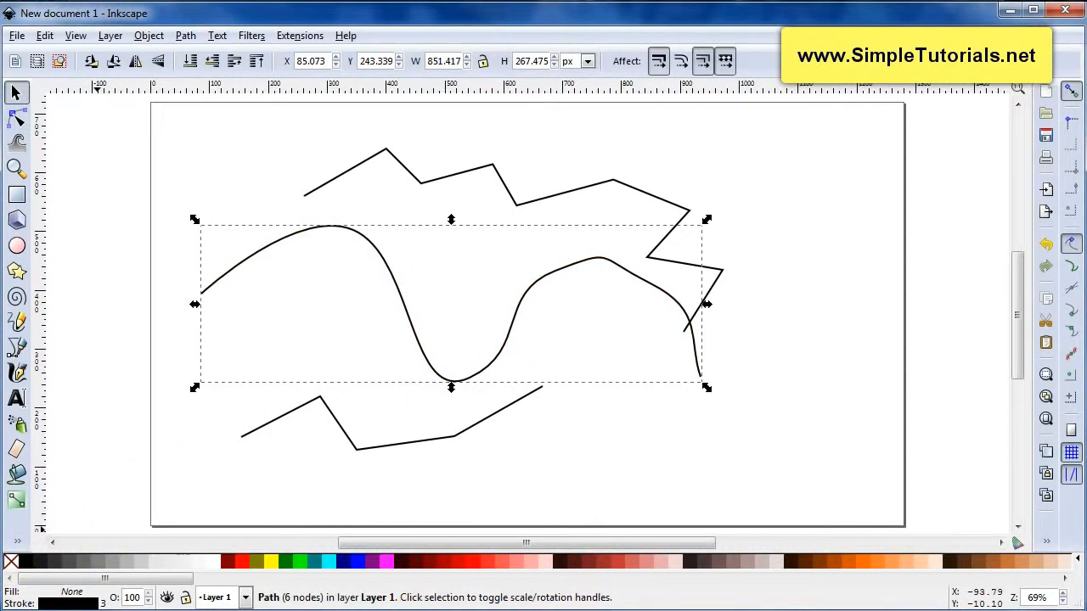
{"action": "left_click_drag", "start_coordinate": [510, 317], "coordinate": [460, 327]}
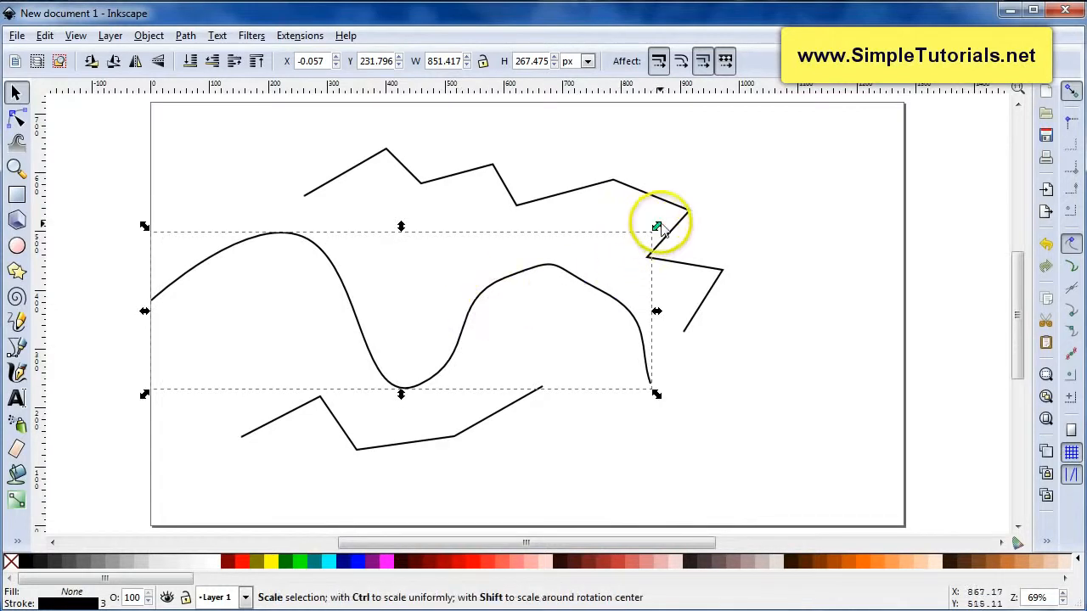
{"action": "left_click", "coordinate": [580, 325]}
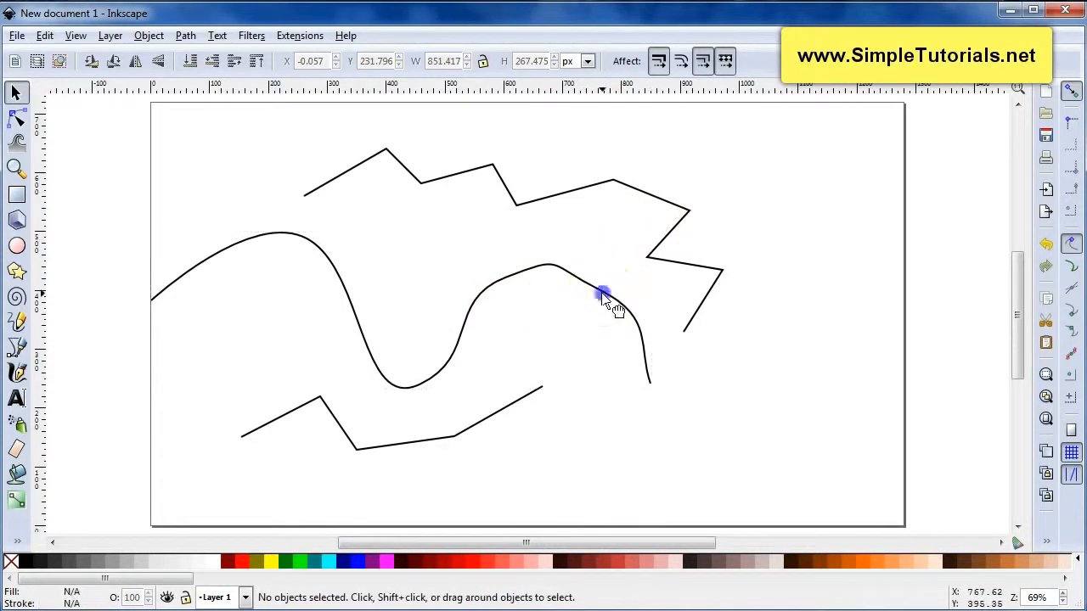
{"action": "left_click", "coordinate": [601, 295]}
{"action": "left_click_drag", "start_coordinate": [657, 227], "coordinate": [820, 316]}
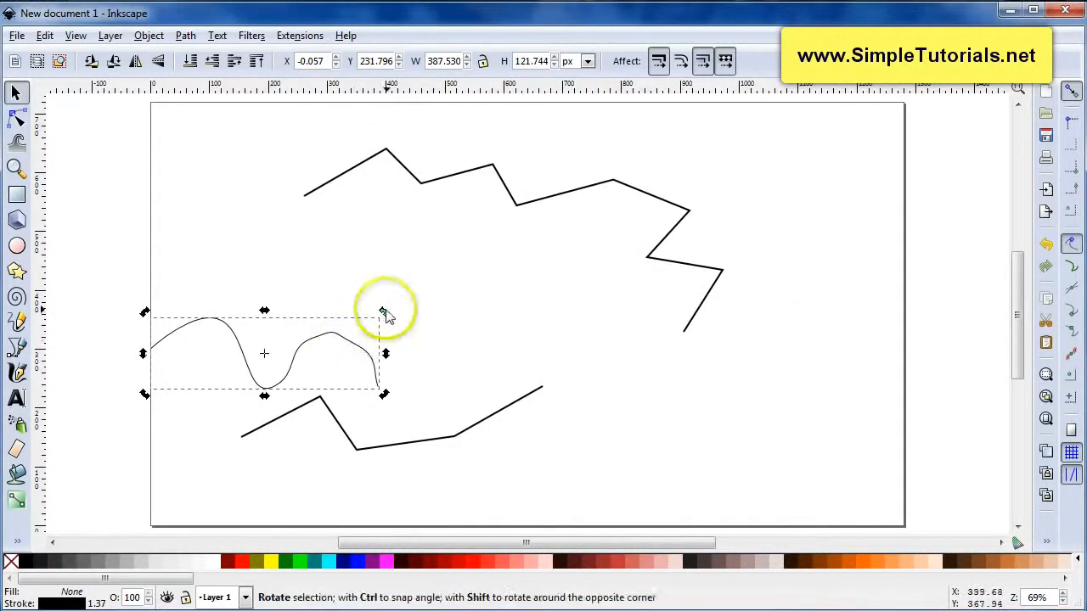
Rotate the curve slightly and move it up inside the zigzag path
{"action": "left_click_drag", "start_coordinate": [384, 311], "coordinate": [383, 280]}
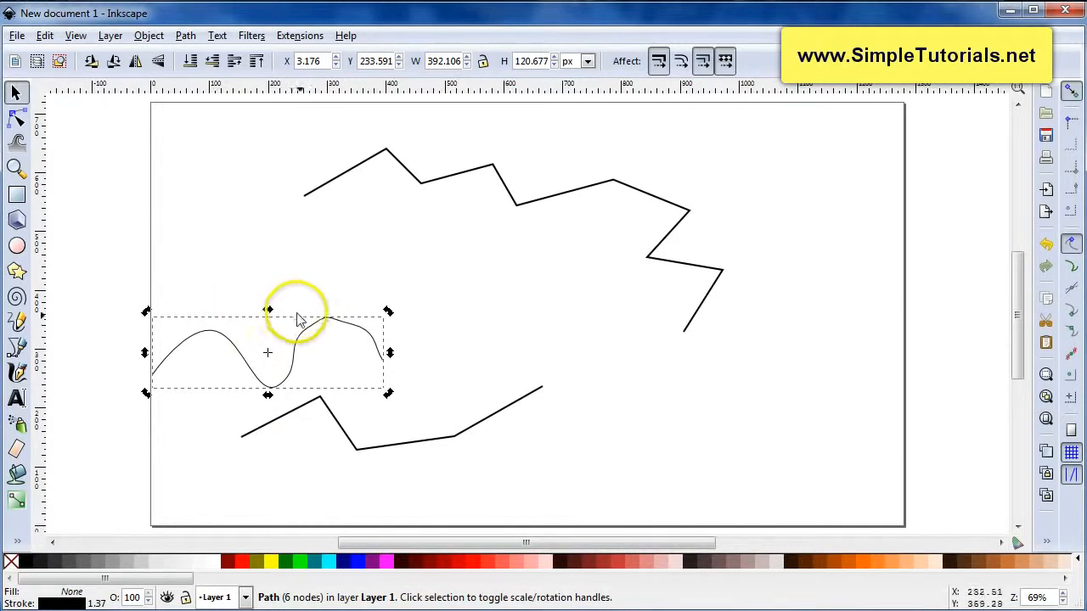
{"action": "left_click_drag", "start_coordinate": [308, 333], "coordinate": [493, 248]}
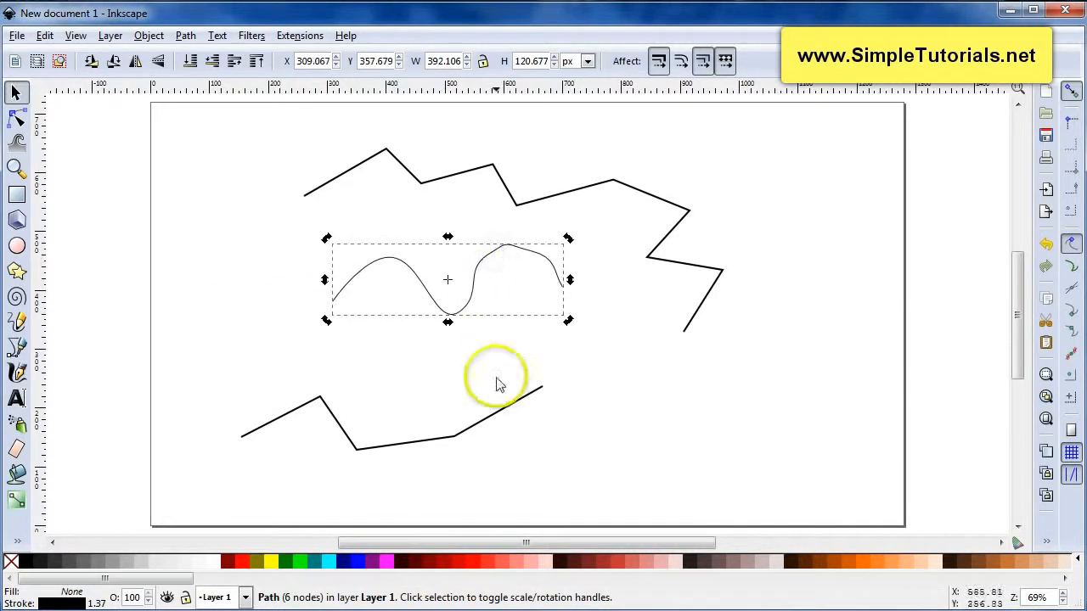
Move the zigzag path to the right and fill it with dark red #800000
{"action": "left_click", "coordinate": [539, 204]}
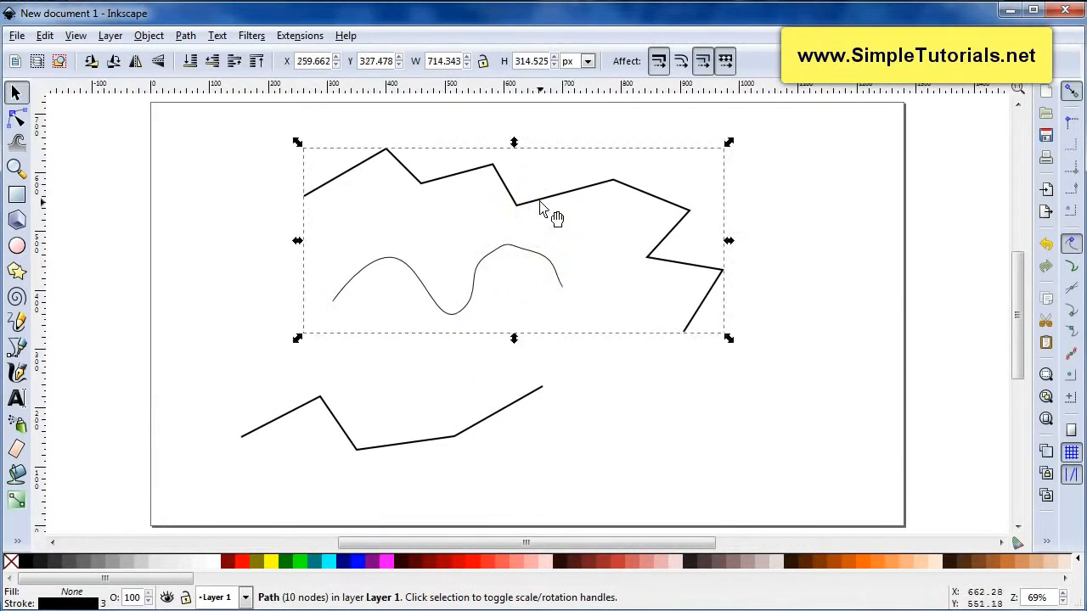
{"action": "left_click_drag", "start_coordinate": [542, 207], "coordinate": [598, 205]}
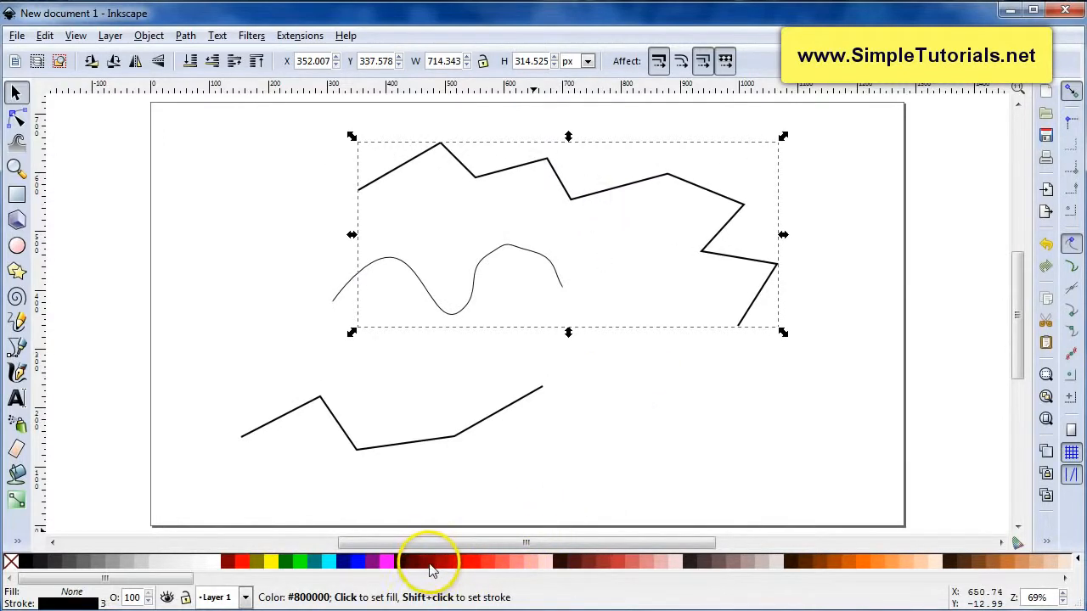
{"action": "left_click", "coordinate": [431, 562]}
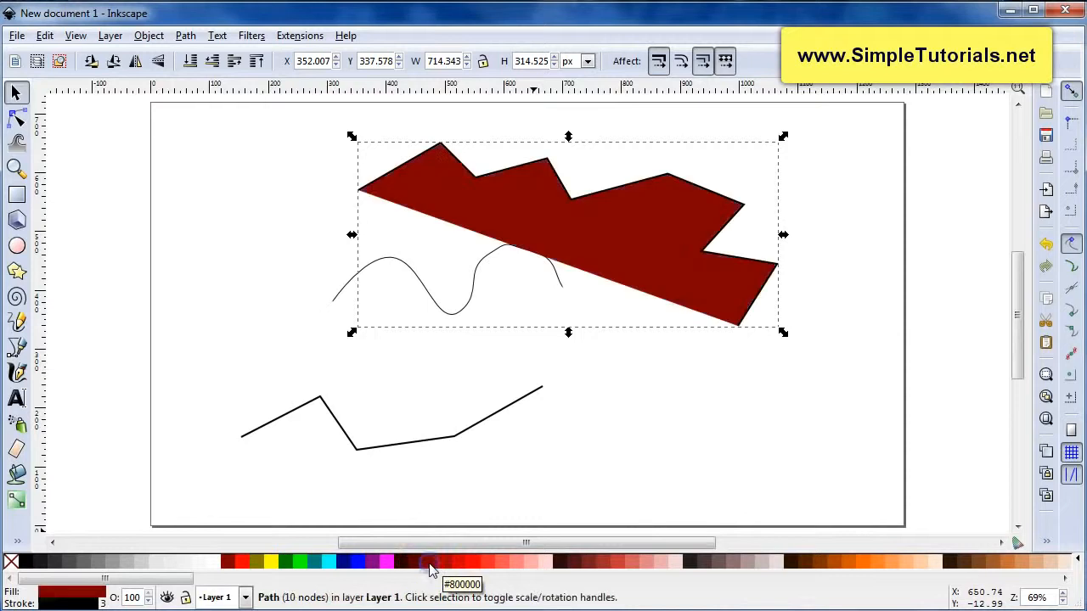
Set the zigzag path's stroke colour to blue
{"action": "left_click", "coordinate": [496, 395]}
{"action": "left_click", "coordinate": [552, 234]}
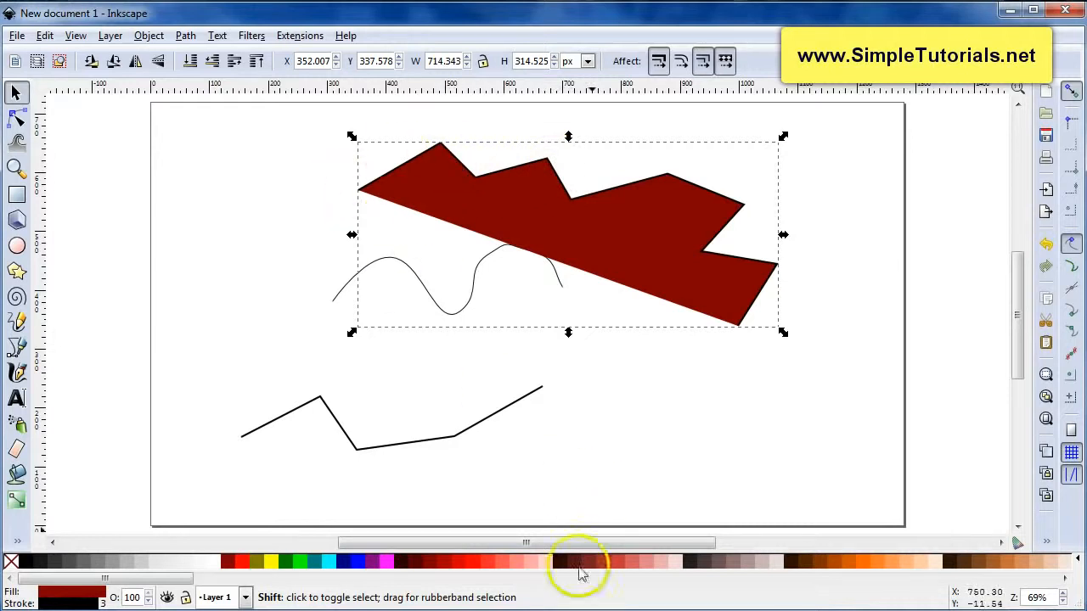
{"action": "left_click", "coordinate": [502, 564], "text": "shift"}
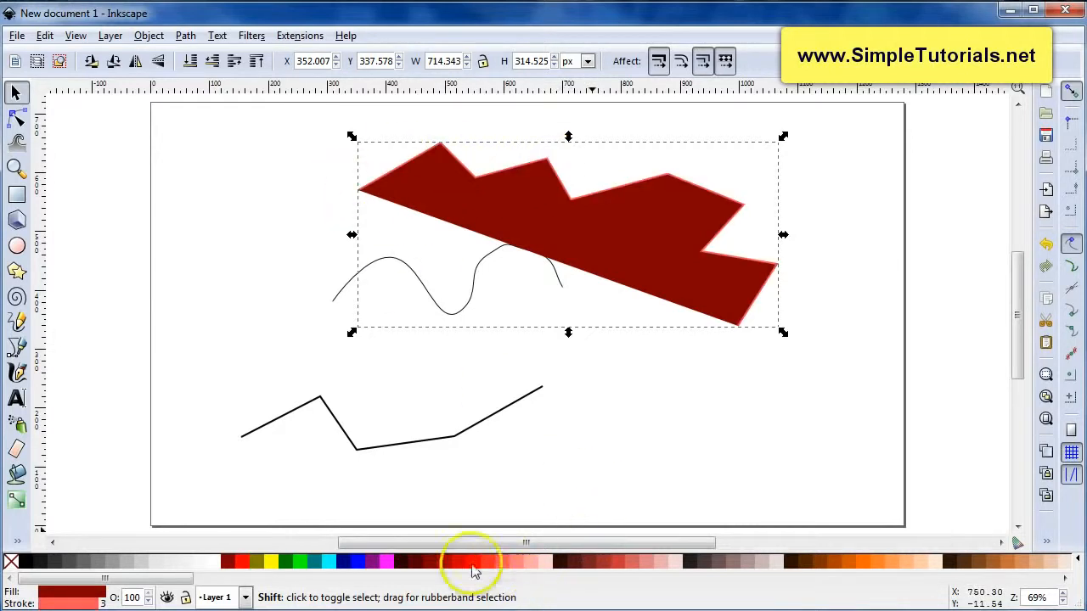
{"action": "left_click", "coordinate": [358, 564], "text": "shift"}
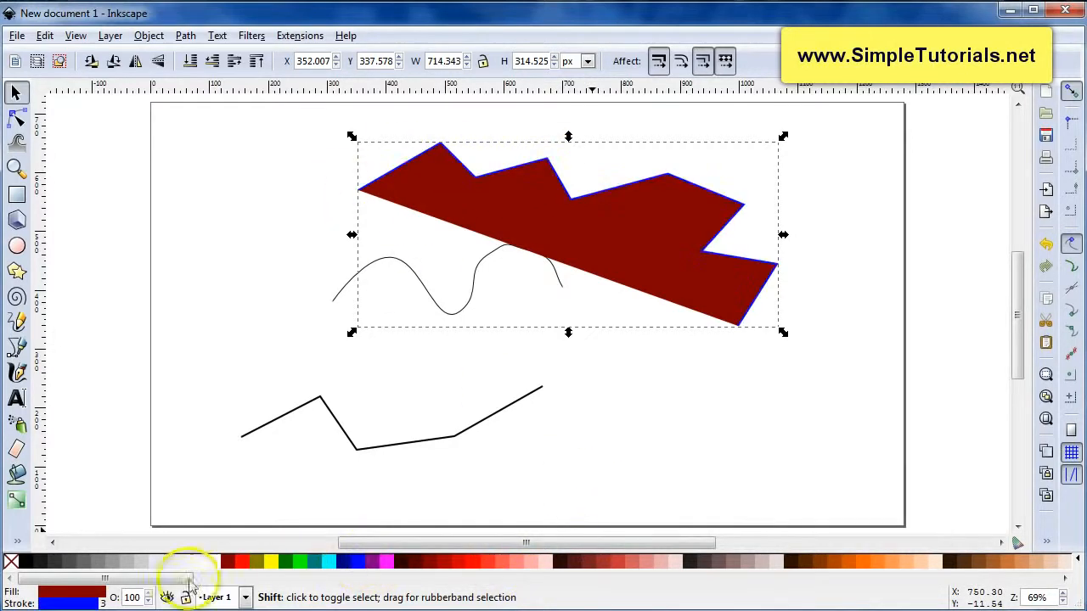
Set the zigzag path's stroke width to 8 px
{"action": "right_click", "coordinate": [103, 604]}
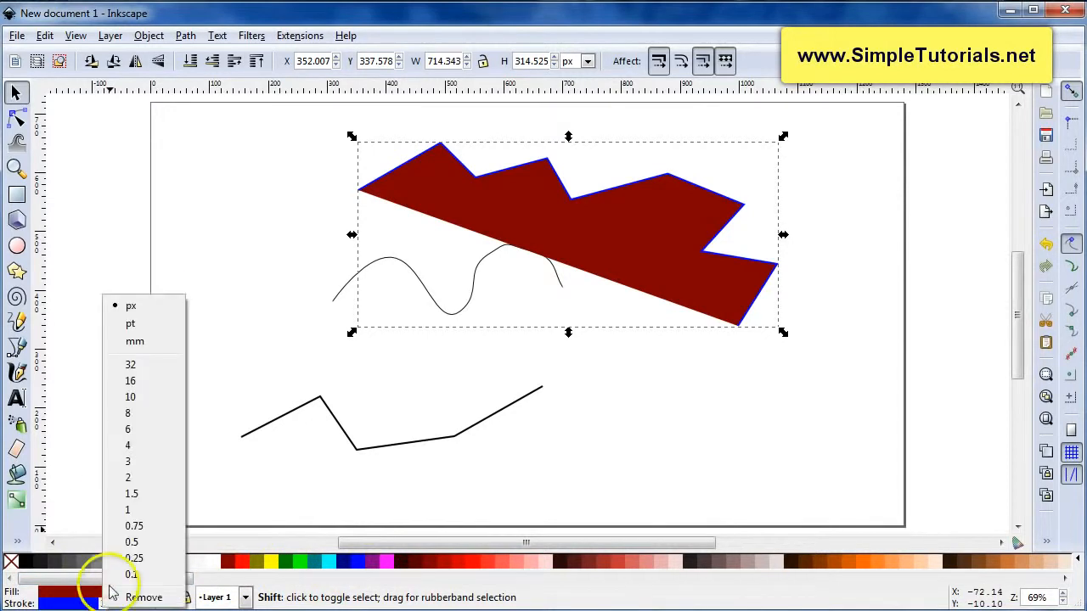
{"action": "left_click", "coordinate": [128, 429]}
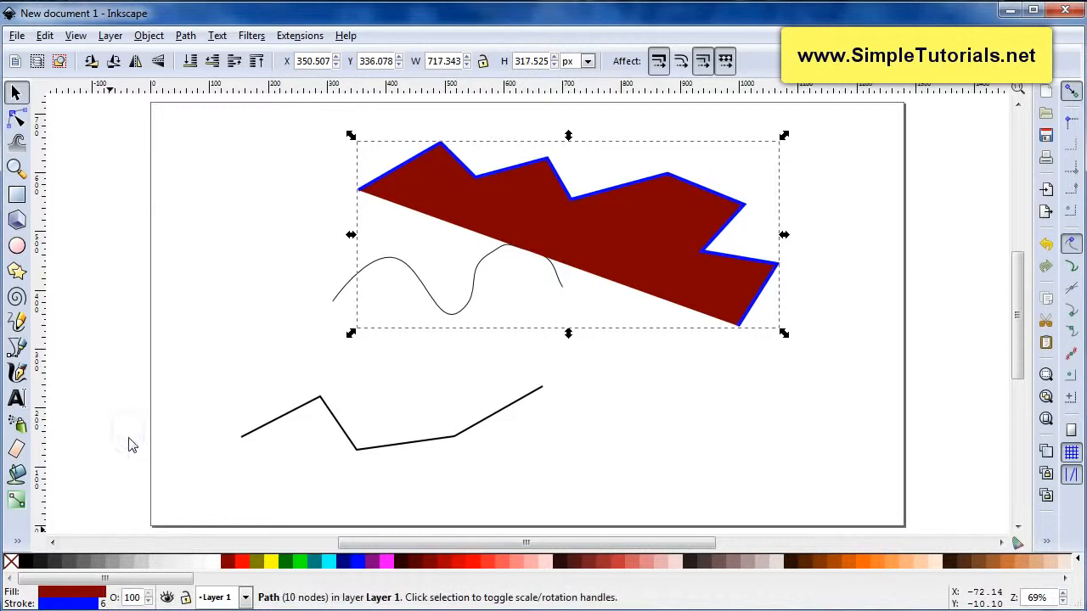
{"action": "right_click", "coordinate": [103, 604]}
{"action": "left_click", "coordinate": [132, 393]}
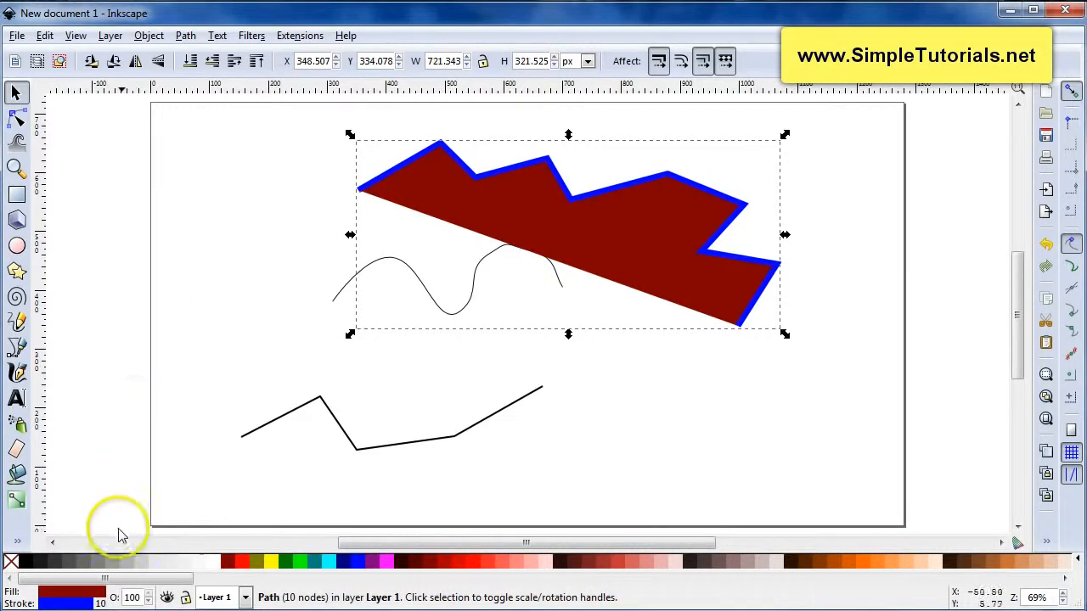
{"action": "right_click", "coordinate": [101, 604]}
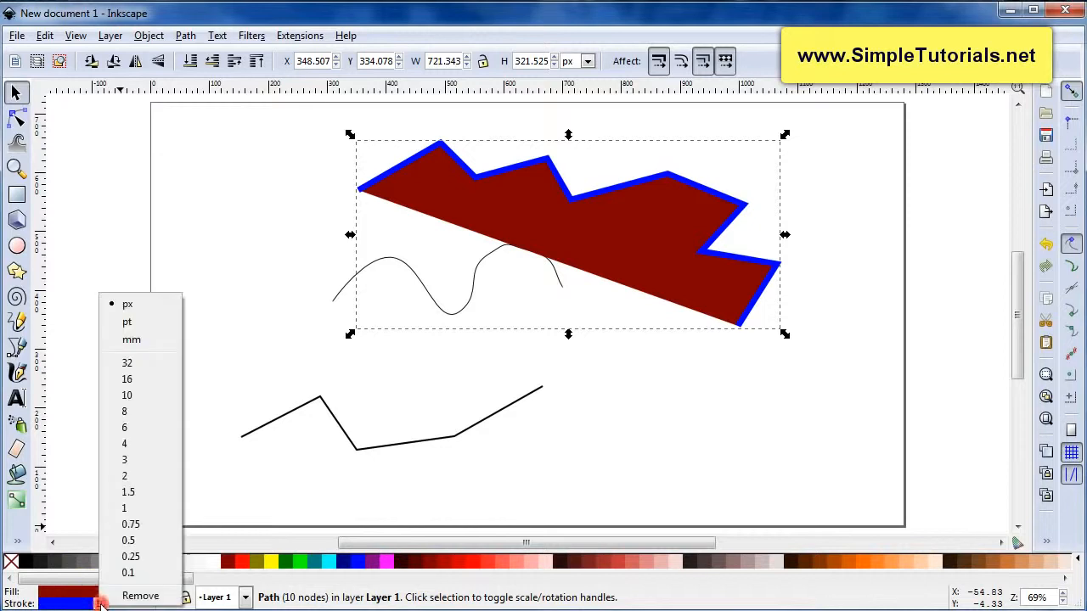
{"action": "left_click", "coordinate": [128, 413]}
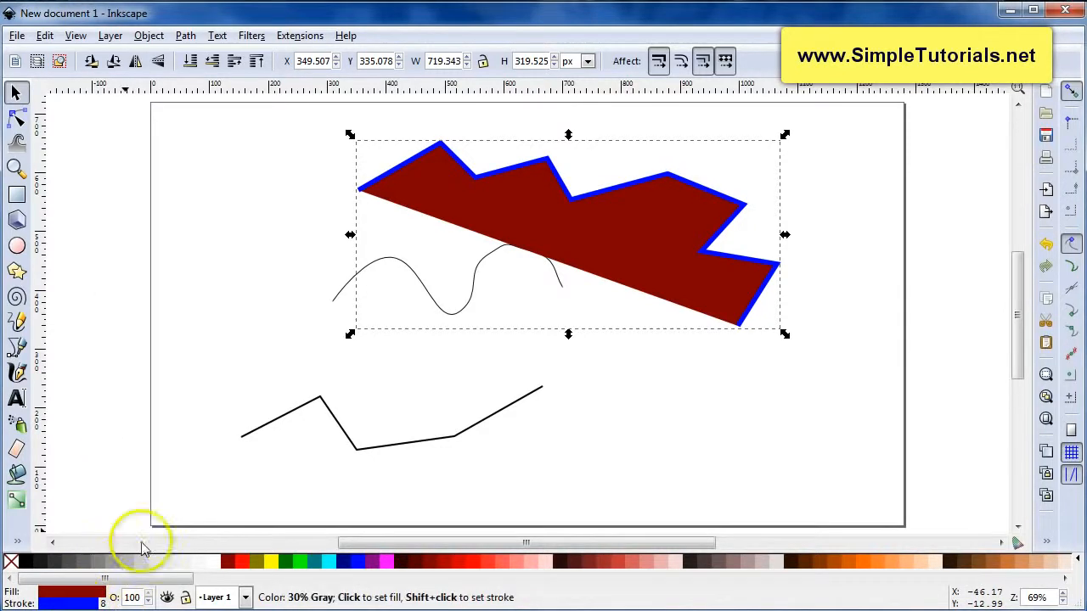
Remove the zigzag path's fill
{"action": "right_click", "coordinate": [76, 599]}
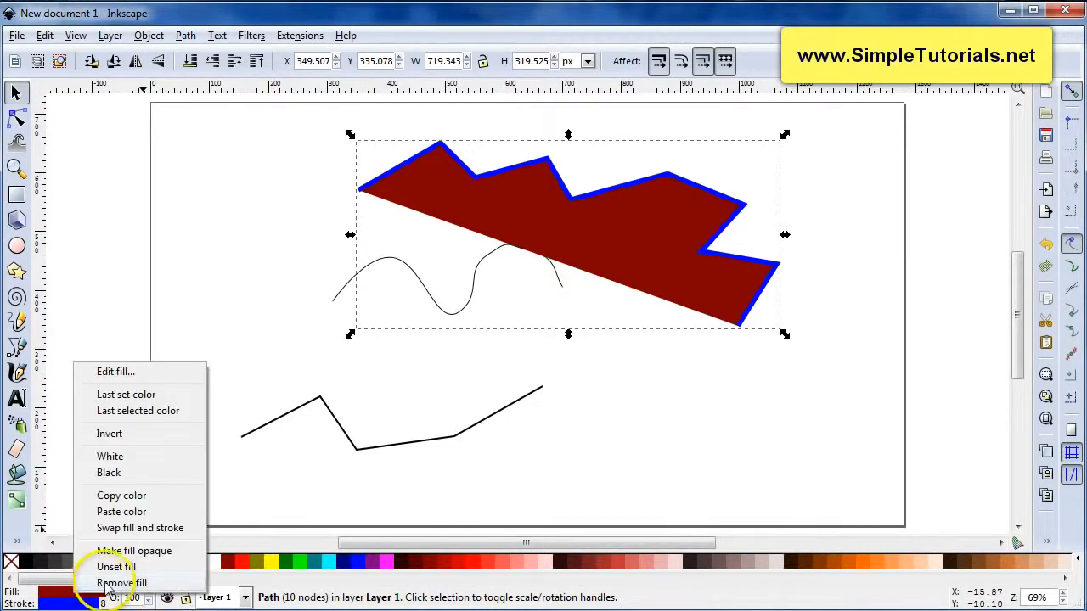
{"action": "left_click", "coordinate": [107, 583]}
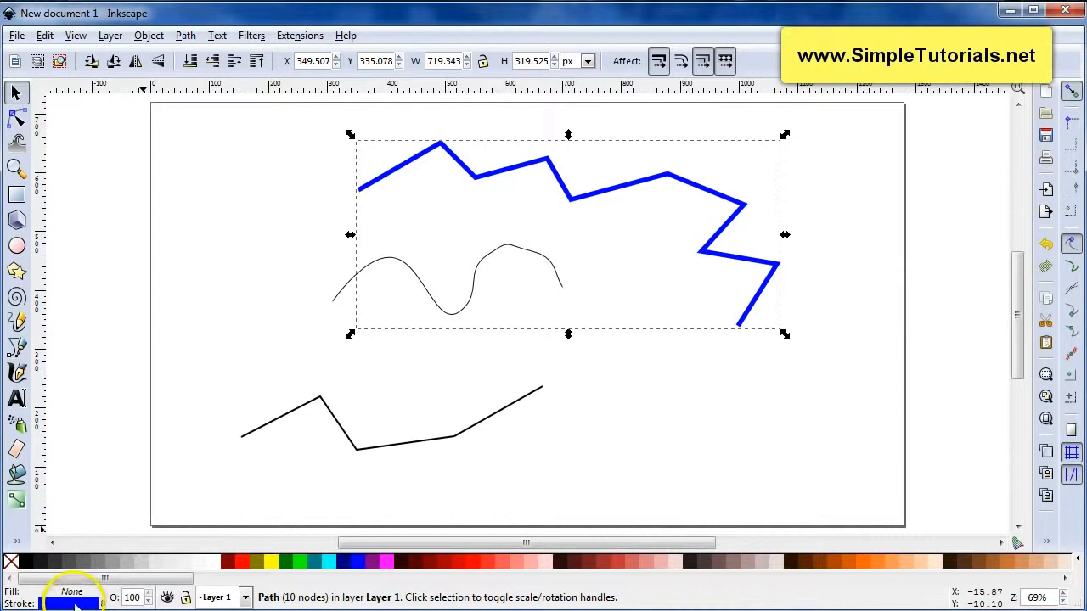
{"action": "right_click", "coordinate": [77, 599]}
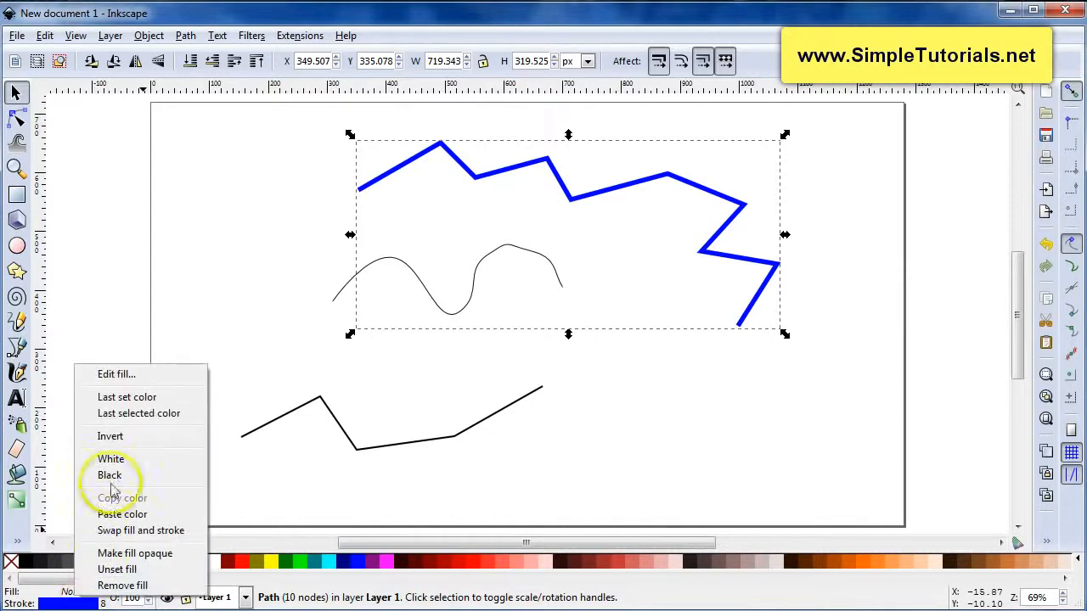
Set both the zigzag path's fill and its stroke colour to black
{"action": "left_click", "coordinate": [113, 476]}
{"action": "right_click", "coordinate": [74, 596]}
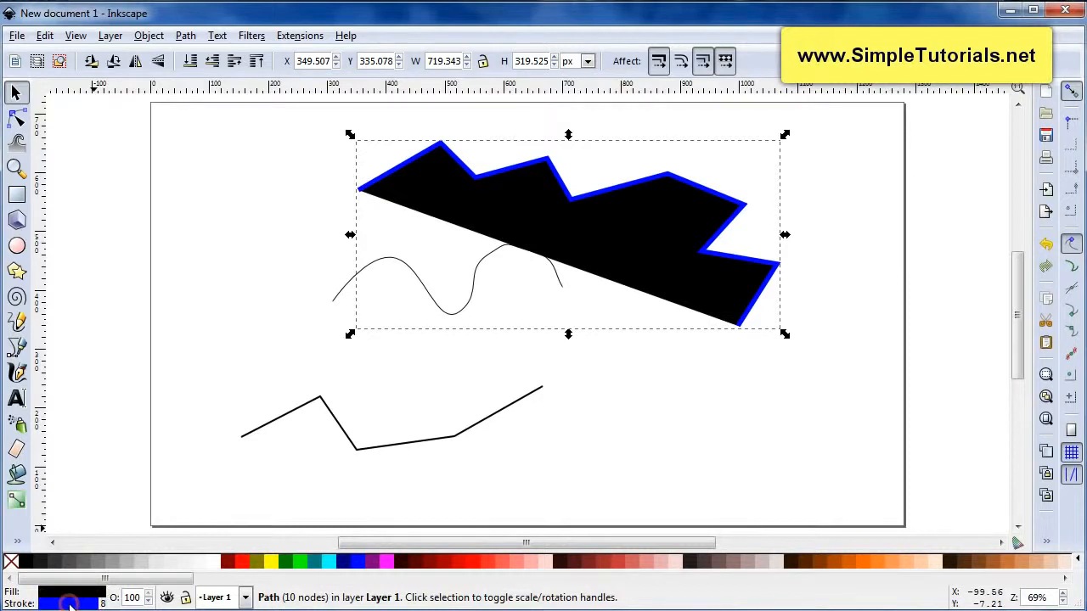
{"action": "right_click", "coordinate": [70, 604]}
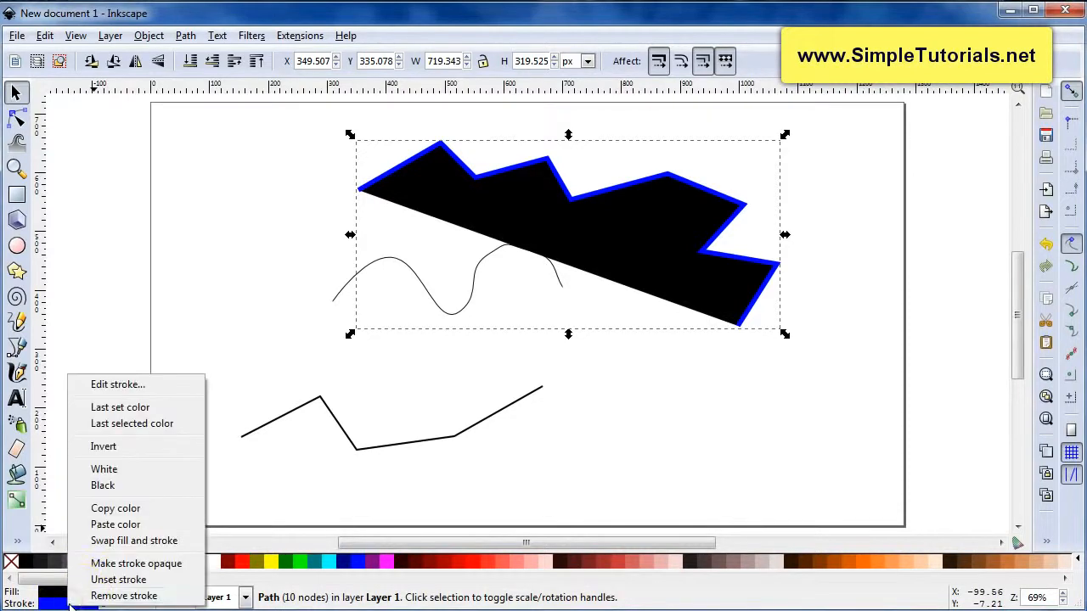
{"action": "left_click", "coordinate": [103, 486]}
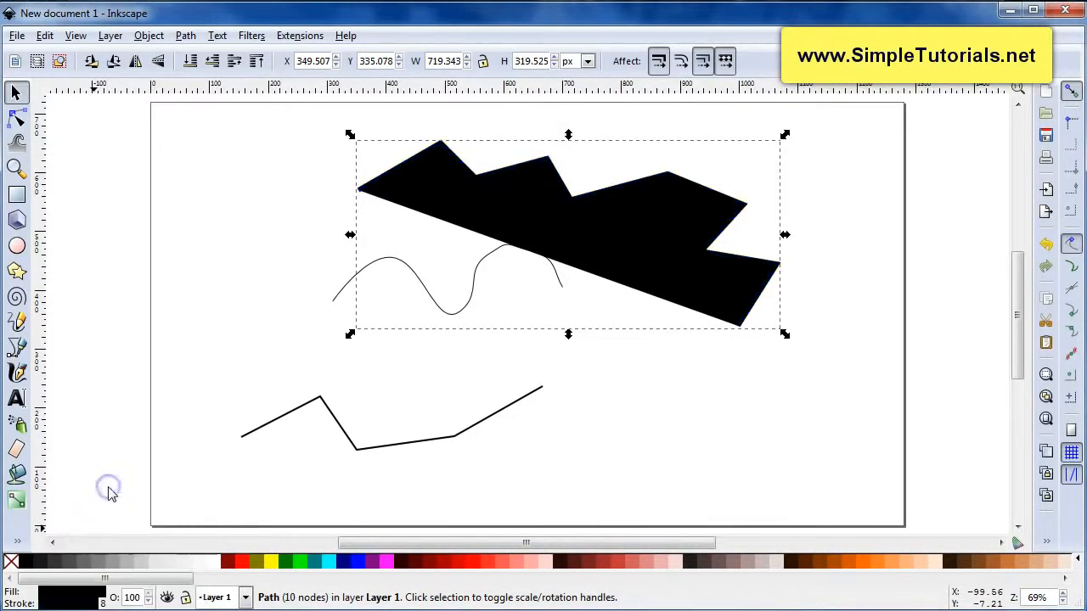
Open the Fill and Stroke dialog for the zigzag path, then close it
{"action": "left_click", "coordinate": [77, 600]}
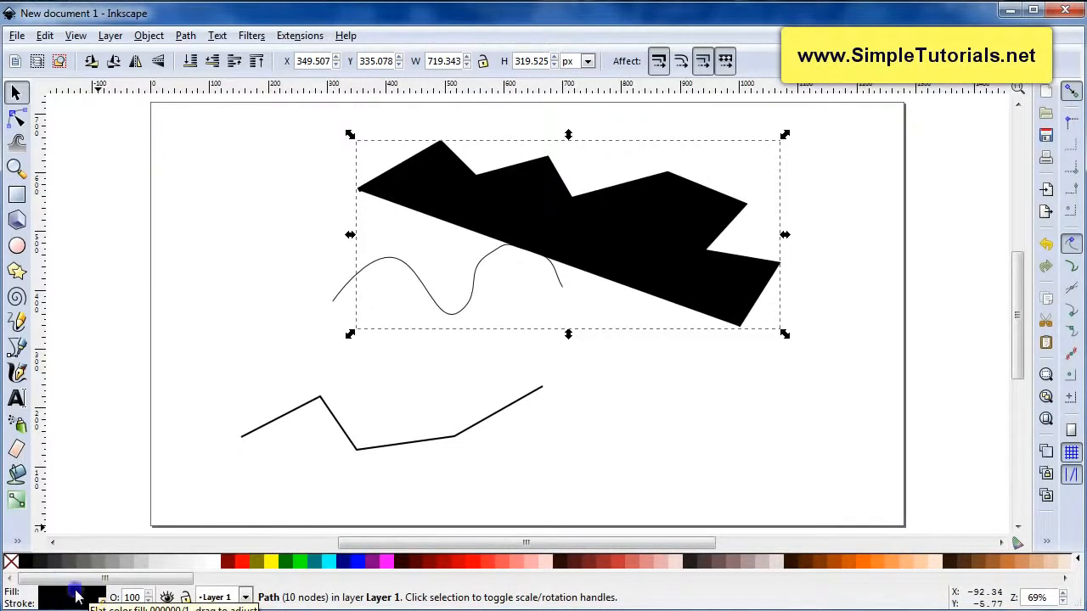
{"action": "left_click", "coordinate": [75, 592]}
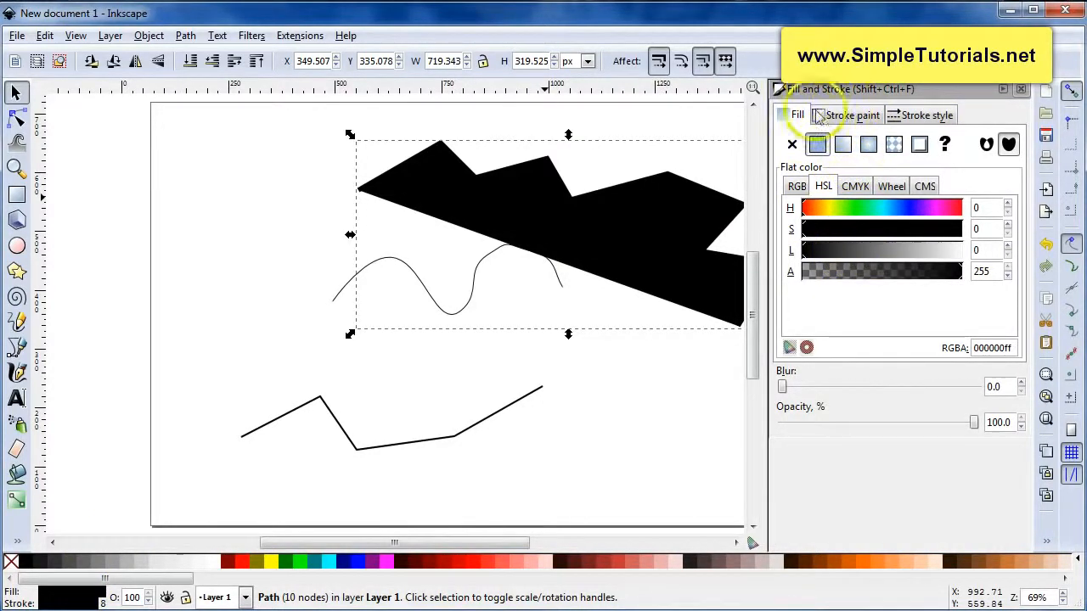
{"action": "left_click", "coordinate": [1020, 89]}
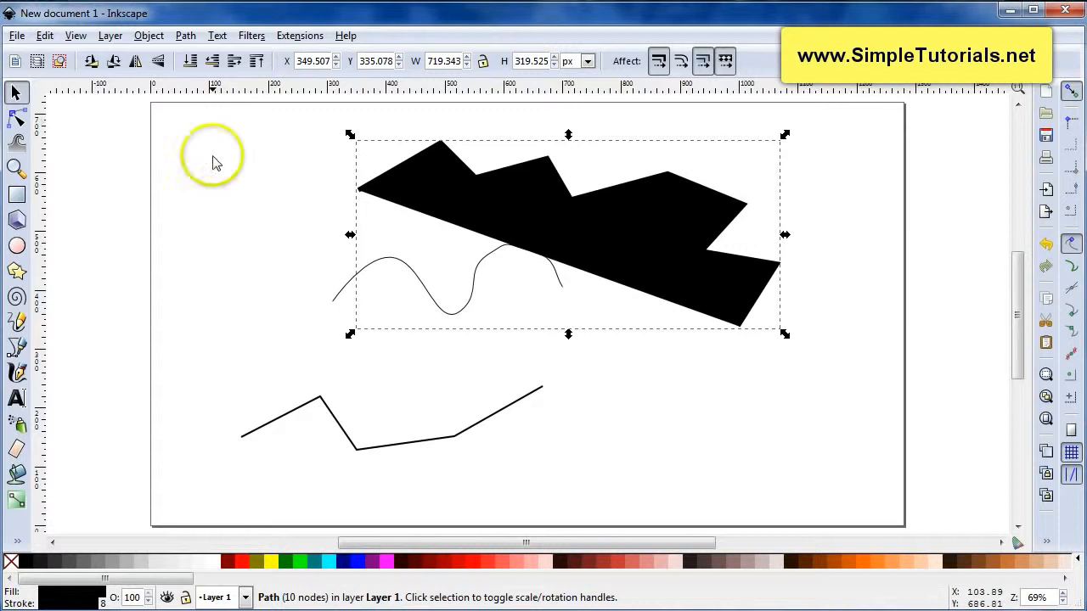
Switch to the Bezier tool to start a new path
{"action": "left_click", "coordinate": [17, 348]}
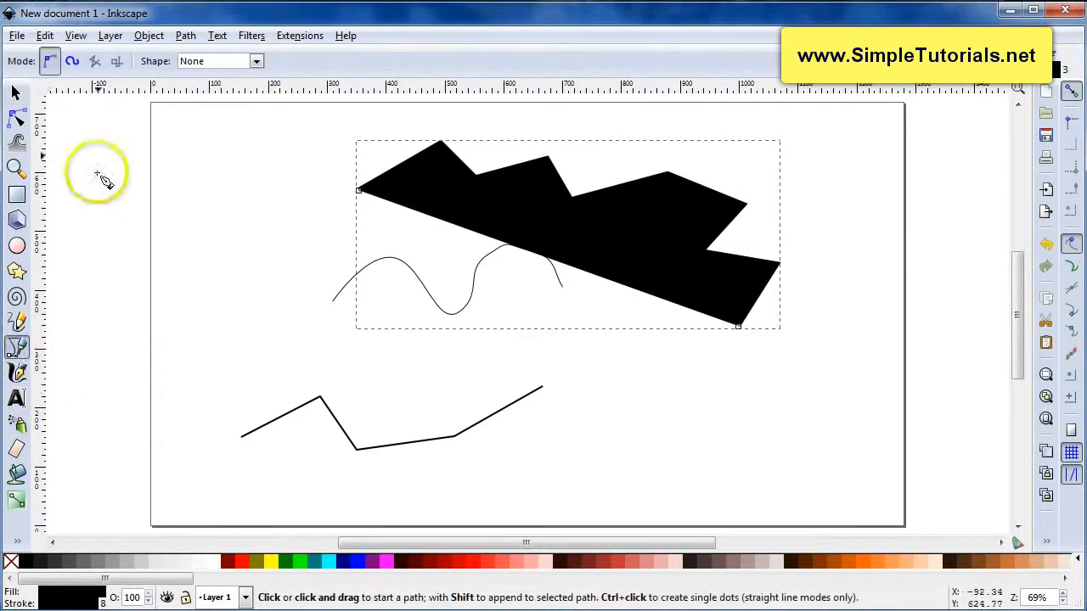